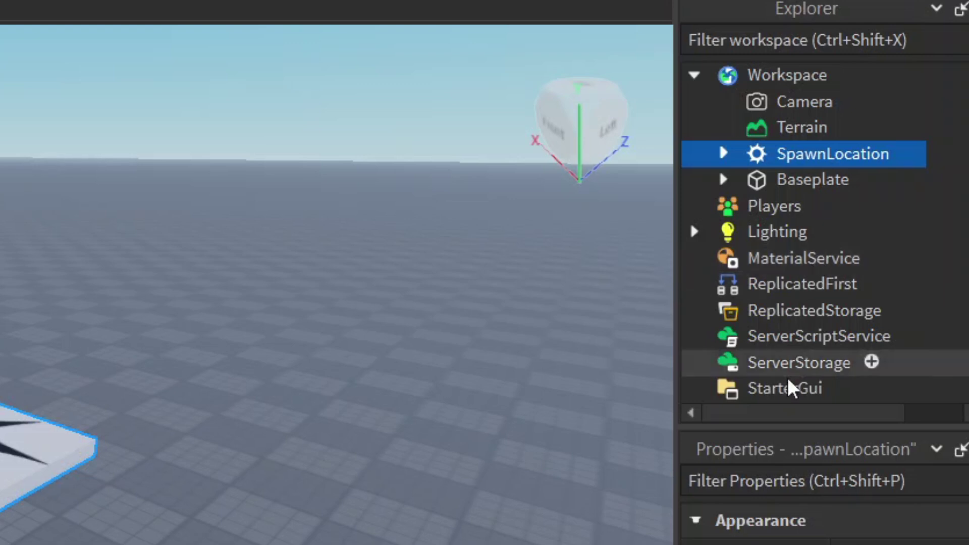
Insert a ScreenGui under StarterGui
{"action": "left_click", "coordinate": [788, 396]}
{"action": "scroll", "coordinate": [789, 396], "scroll_direction": "down", "scroll_amount": 5}
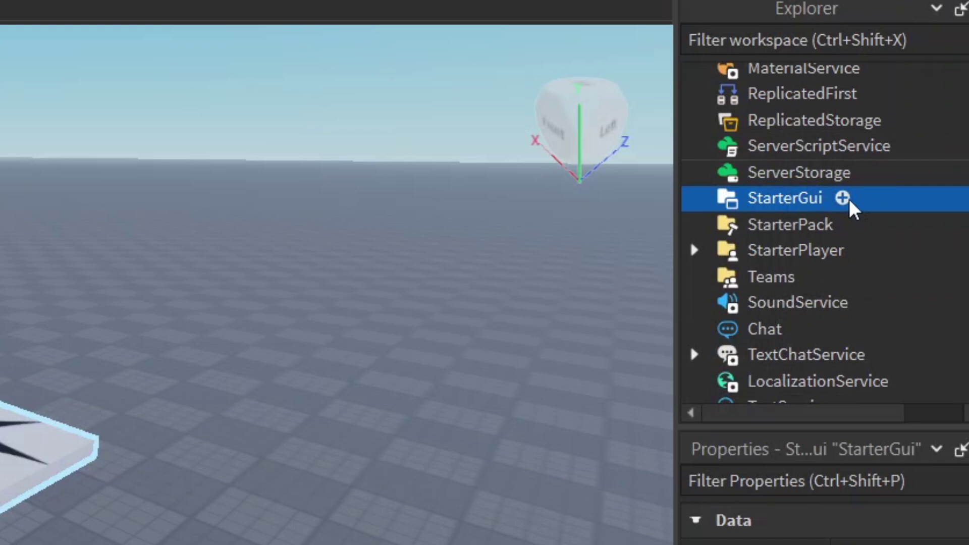
{"action": "left_click", "coordinate": [847, 198]}
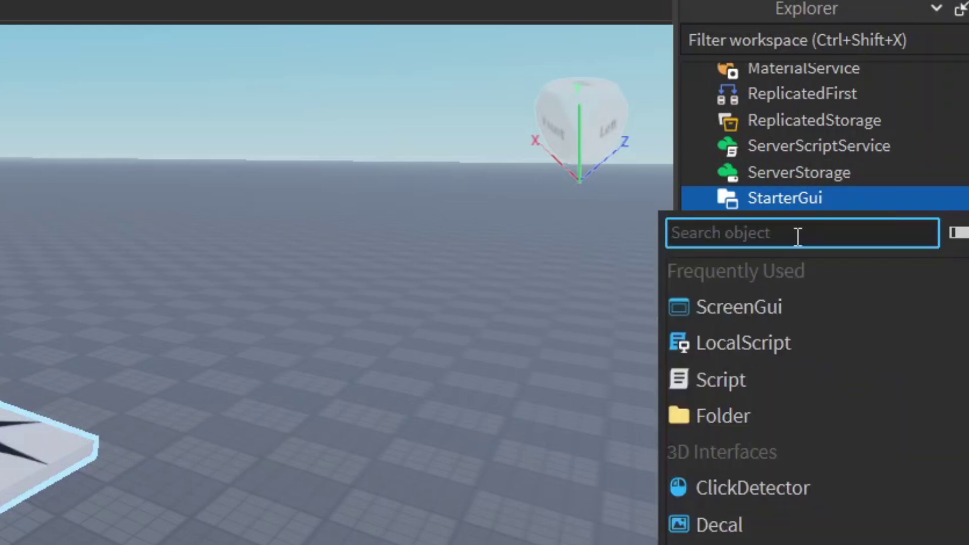
{"action": "type", "text": "sc"}
{"action": "left_click", "coordinate": [734, 297]}
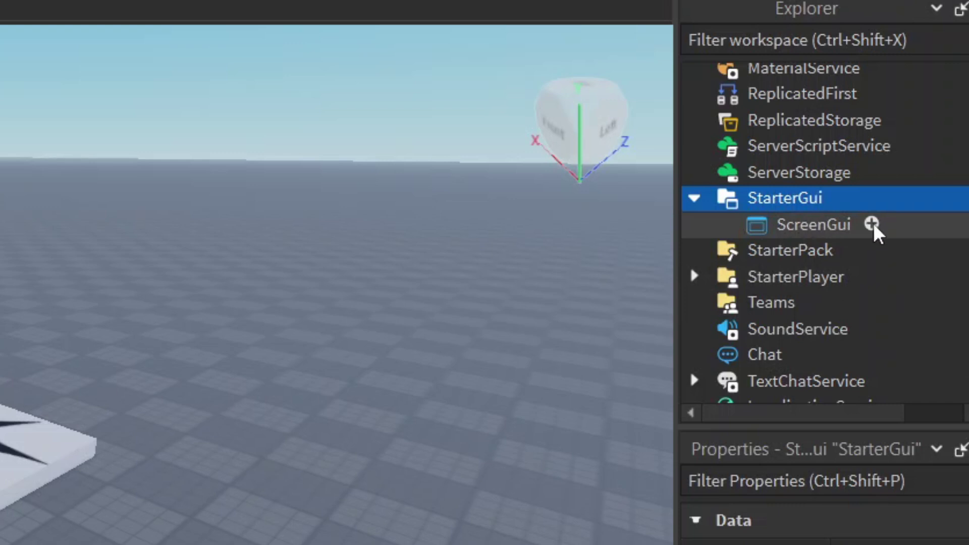
Insert an ImageButton inside the ScreenGui and select it
{"action": "left_click", "coordinate": [872, 224]}
{"action": "left_click", "coordinate": [773, 259]}
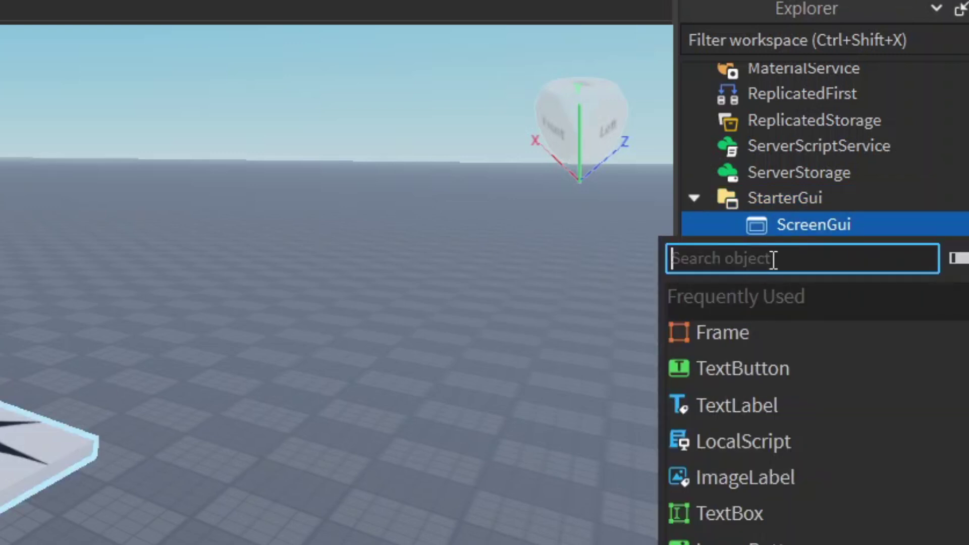
{"action": "type", "text": "imag"}
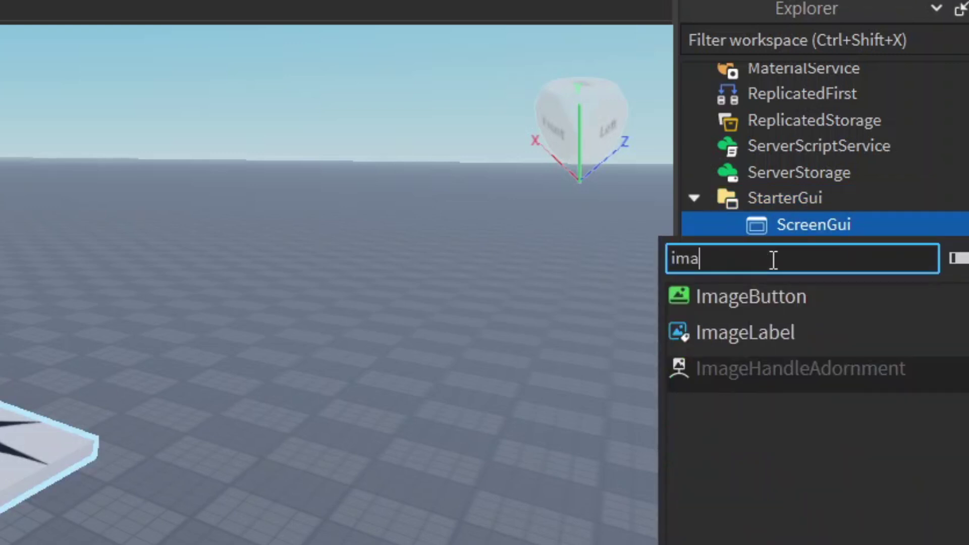
{"action": "left_click", "coordinate": [761, 297]}
{"action": "left_click", "coordinate": [842, 251]}
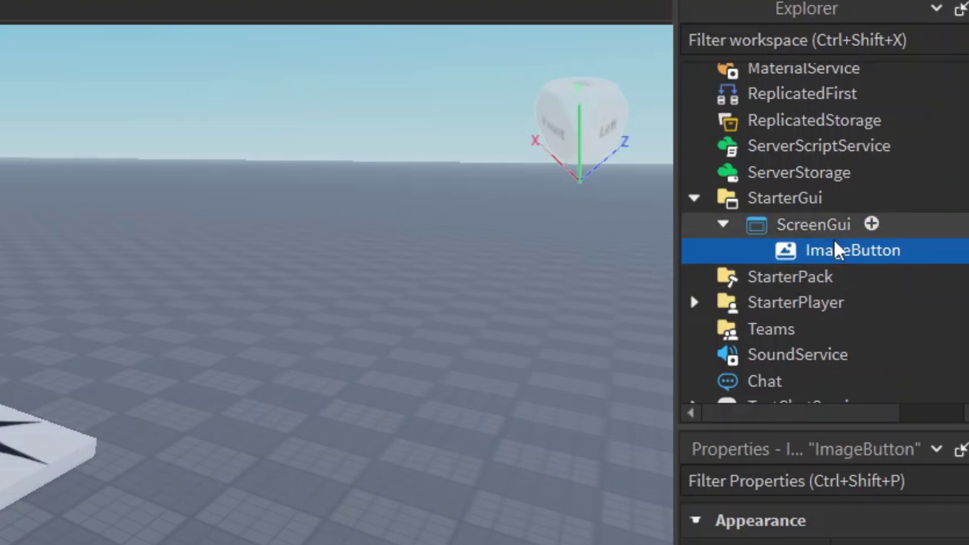
Rename the ImageButton in Explorer to 'MapButton'
{"action": "mouse_move", "coordinate": [838, 254]}
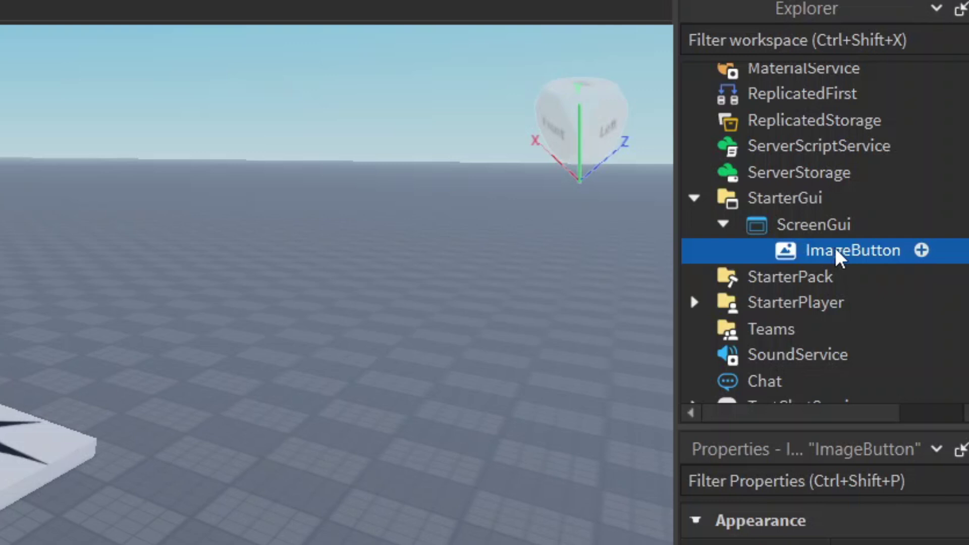
{"action": "right_click", "coordinate": [857, 251]}
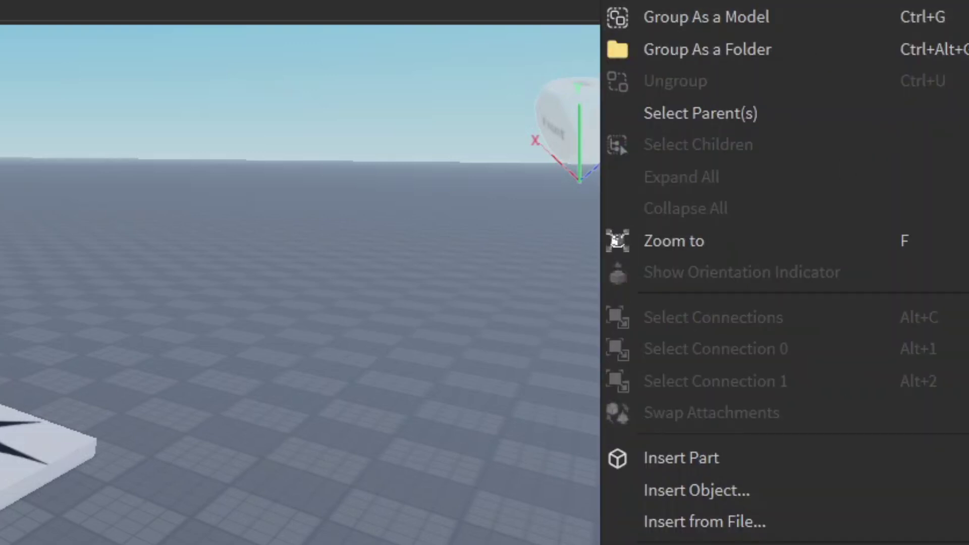
{"action": "key", "text": "F2"}
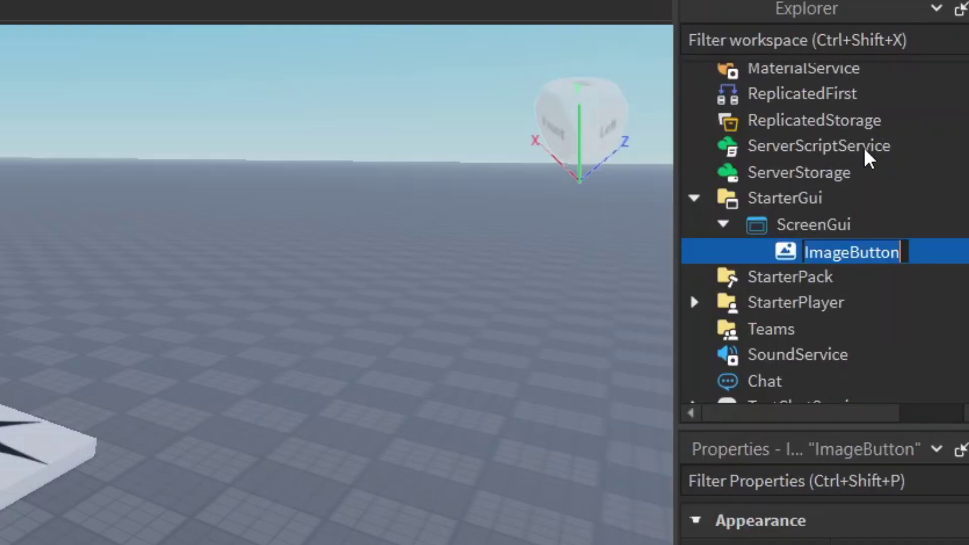
{"action": "type", "text": "MapButton"}
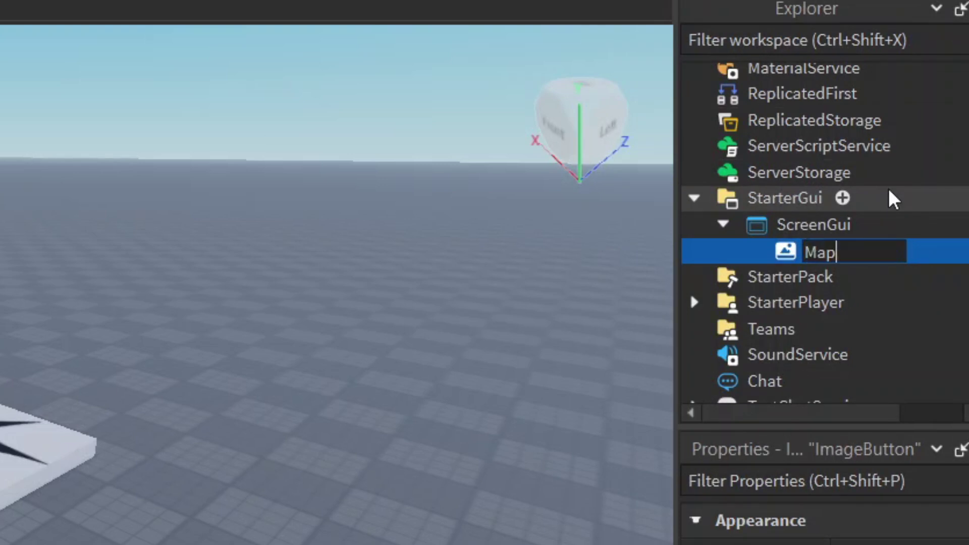
{"action": "key", "text": "Left"}
{"action": "key", "text": "Left"}
{"action": "key", "text": "Left"}
{"action": "key", "text": "Left"}
{"action": "key", "text": "Left"}
{"action": "key", "text": "Left"}
{"action": "key", "text": "Left"}
{"action": "key", "text": "Left"}
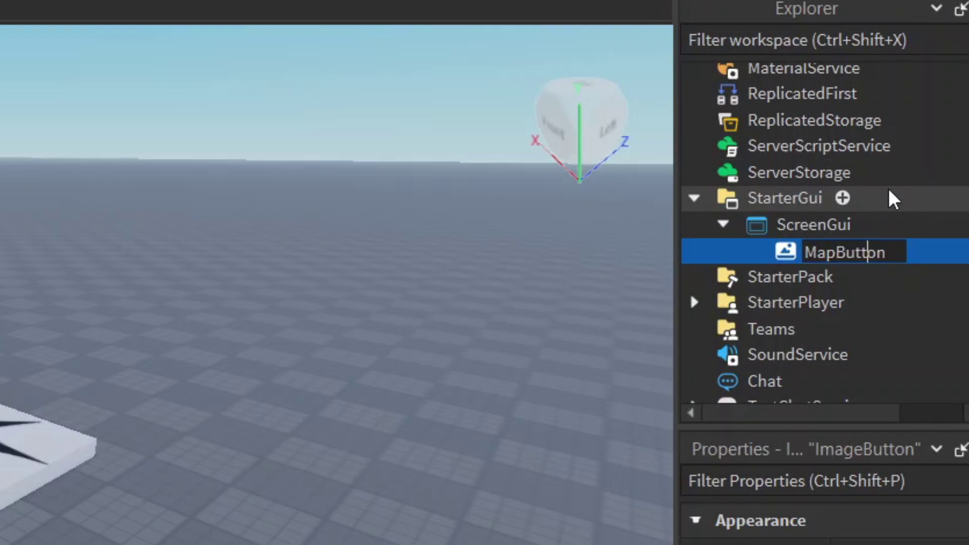
{"action": "key", "text": "Left"}
{"action": "type", "text": "Display"}
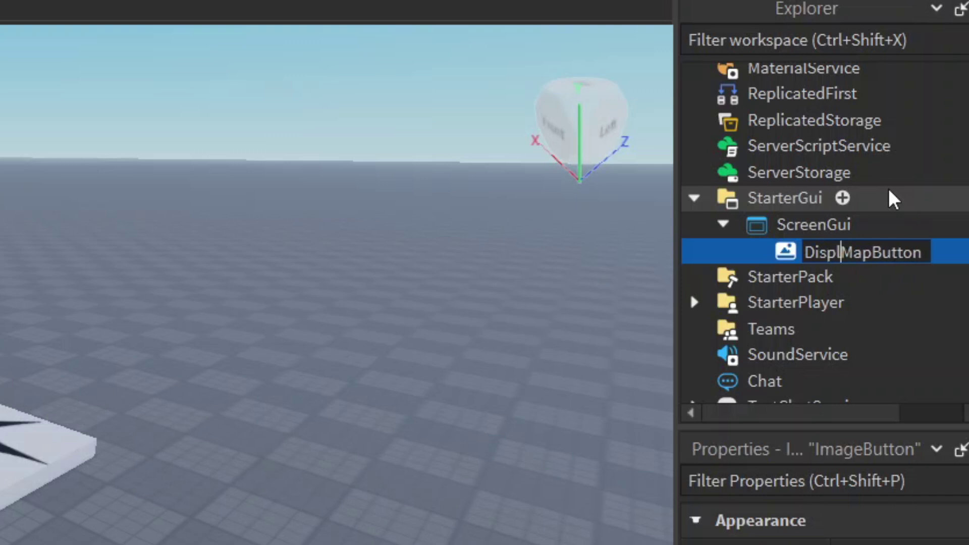
{"action": "key", "text": "BackSpace"}
{"action": "key", "text": "BackSpace"}
{"action": "key", "text": "BackSpace"}
{"action": "key", "text": "BackSpace"}
{"action": "key", "text": "BackSpace"}
{"action": "key", "text": "BackSpace"}
{"action": "key", "text": "BackSpace"}
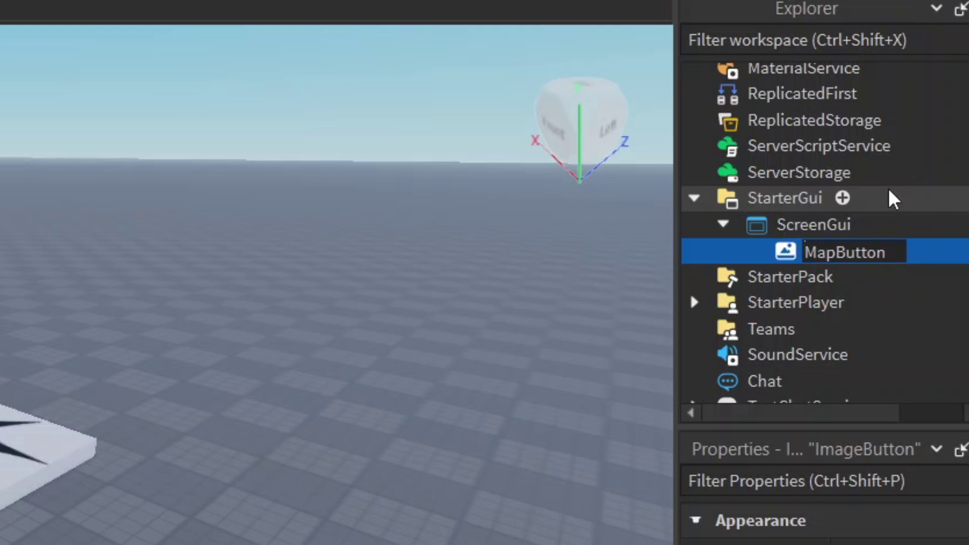
{"action": "key", "text": "Return"}
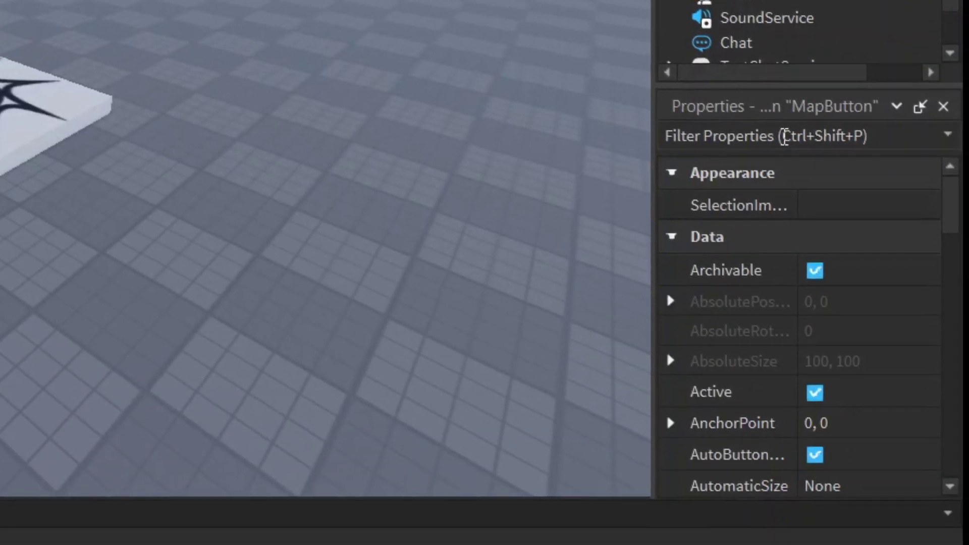
Set MapButton's Size to {0.15, 0},{0.15, 0}
{"action": "left_click", "coordinate": [840, 446]}
{"action": "type", "text": "size"}
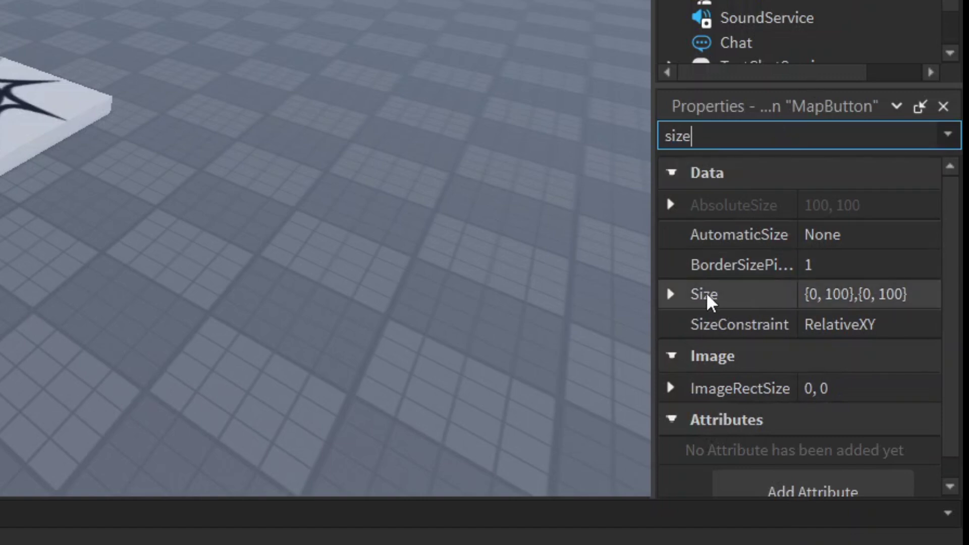
{"action": "left_click", "coordinate": [669, 295]}
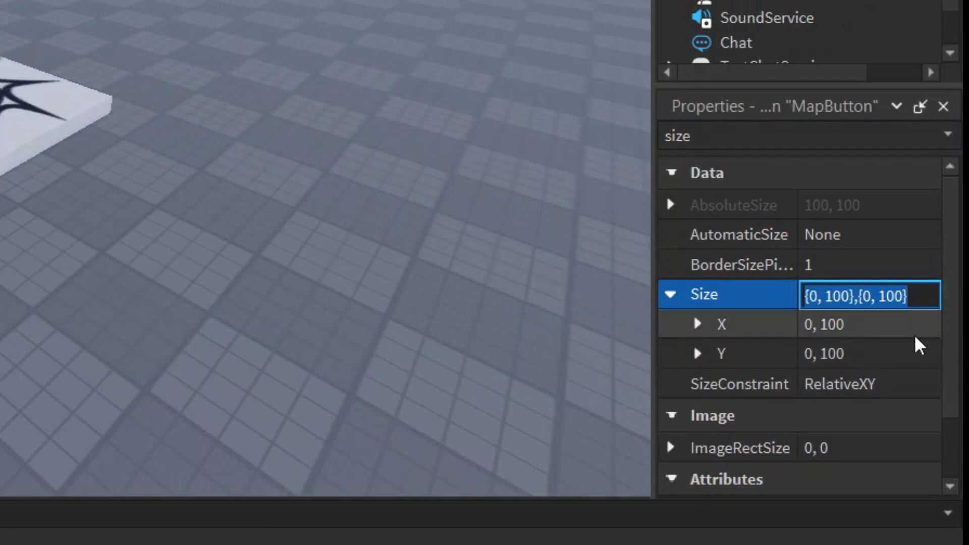
{"action": "left_click", "coordinate": [853, 332]}
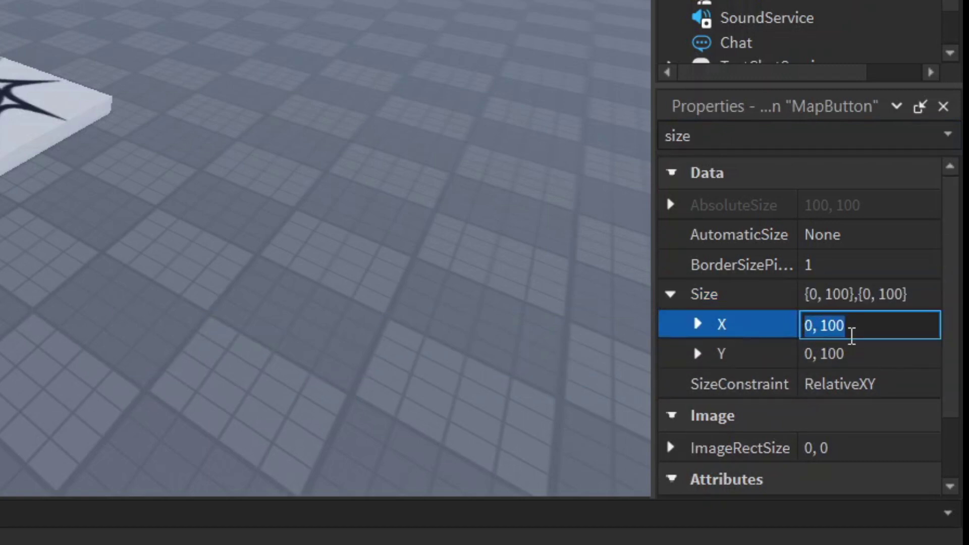
{"action": "type", "text": "0.q5"}
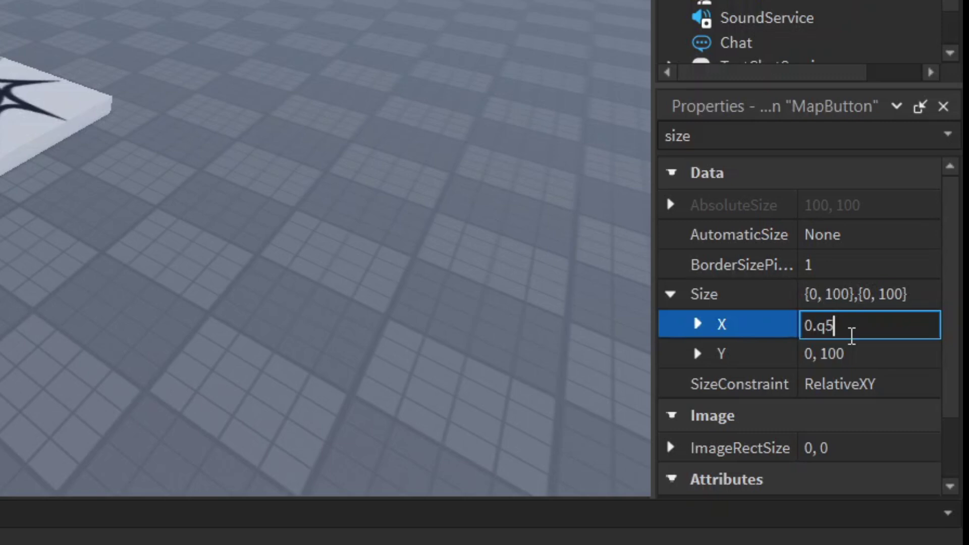
{"action": "key", "text": "BackSpace"}
{"action": "key", "text": "BackSpace"}
{"action": "type", "text": "15,0"}
{"action": "key", "text": "Return"}
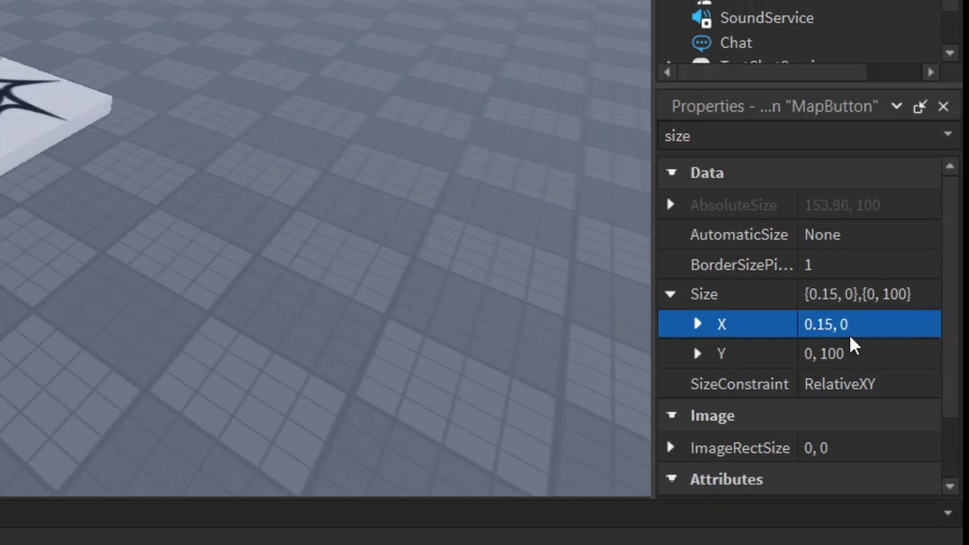
{"action": "left_click", "coordinate": [861, 356]}
{"action": "type", "text": "0.1"}
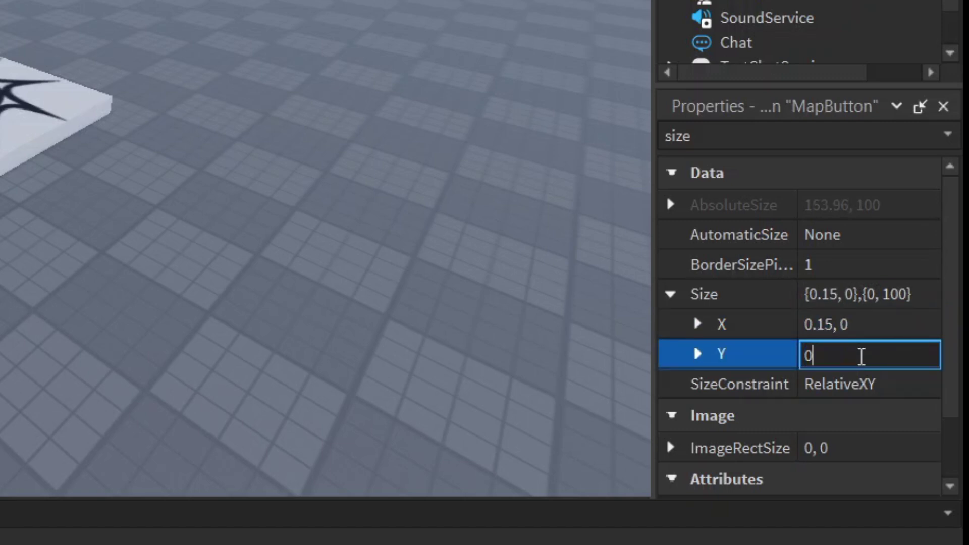
{"action": "type", "text": "5,0"}
{"action": "key", "text": "Return"}
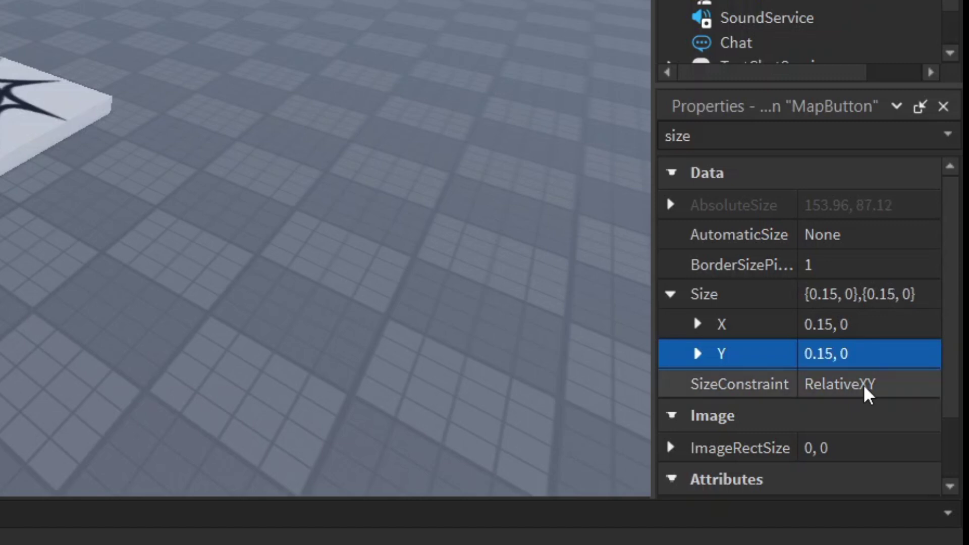
Set MapButton's SizeConstraint to RelativeYY so it stays square
{"action": "left_click", "coordinate": [865, 387]}
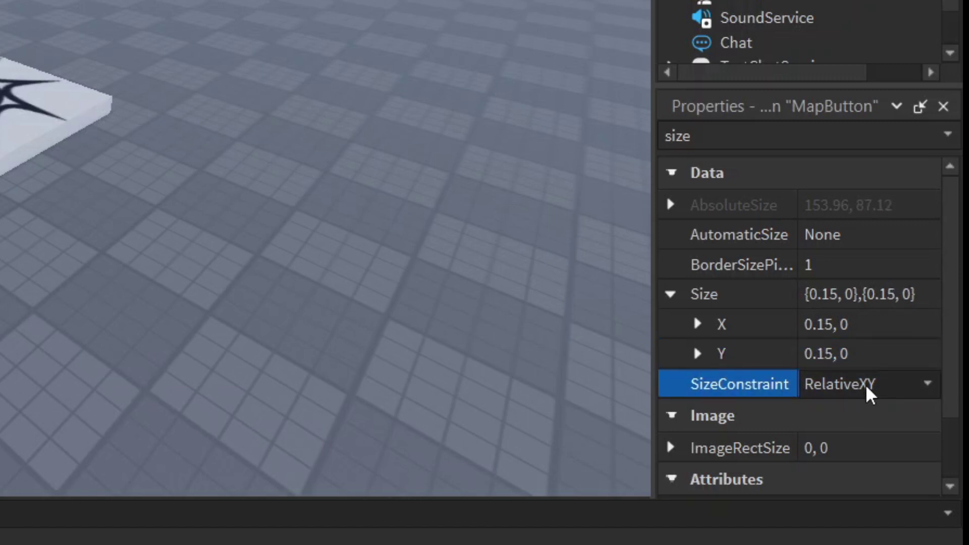
{"action": "left_click", "coordinate": [868, 388]}
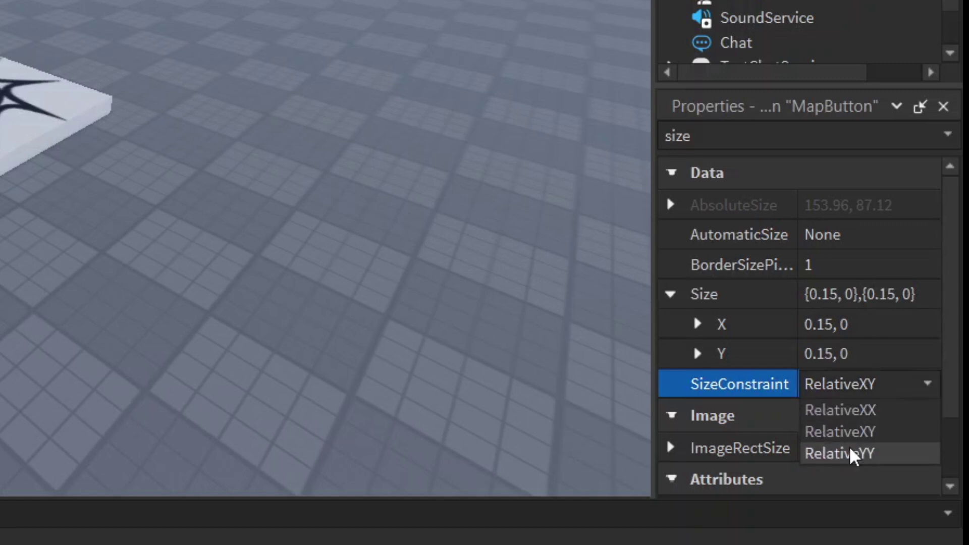
{"action": "left_click", "coordinate": [852, 454]}
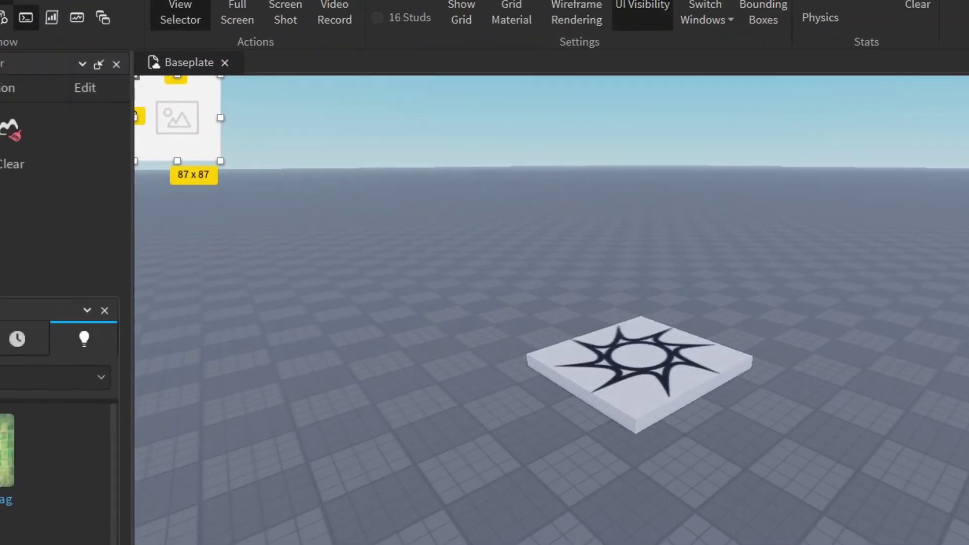
Turn on iPhone 7 device emulation from the TEST tab to preview the button
{"action": "left_click", "coordinate": [413, 13]}
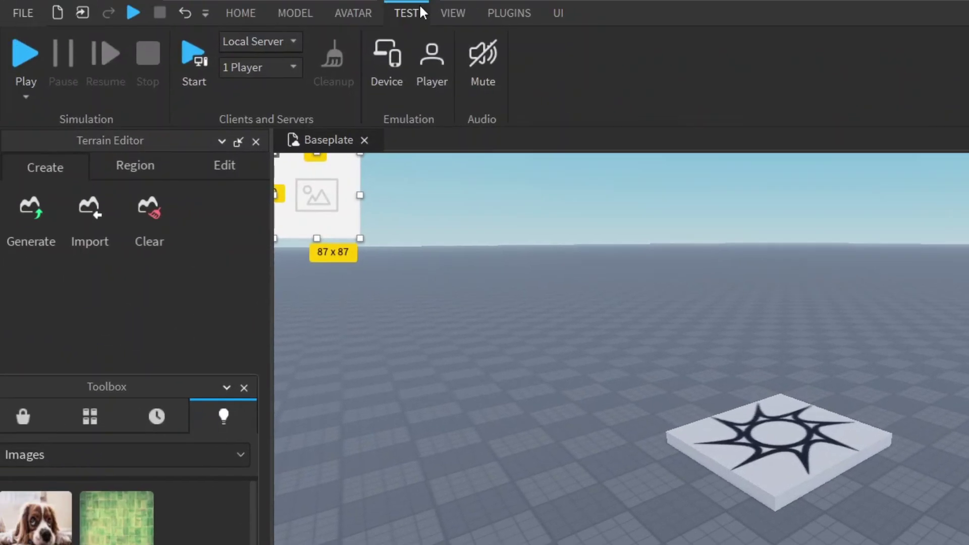
{"action": "left_click", "coordinate": [397, 86]}
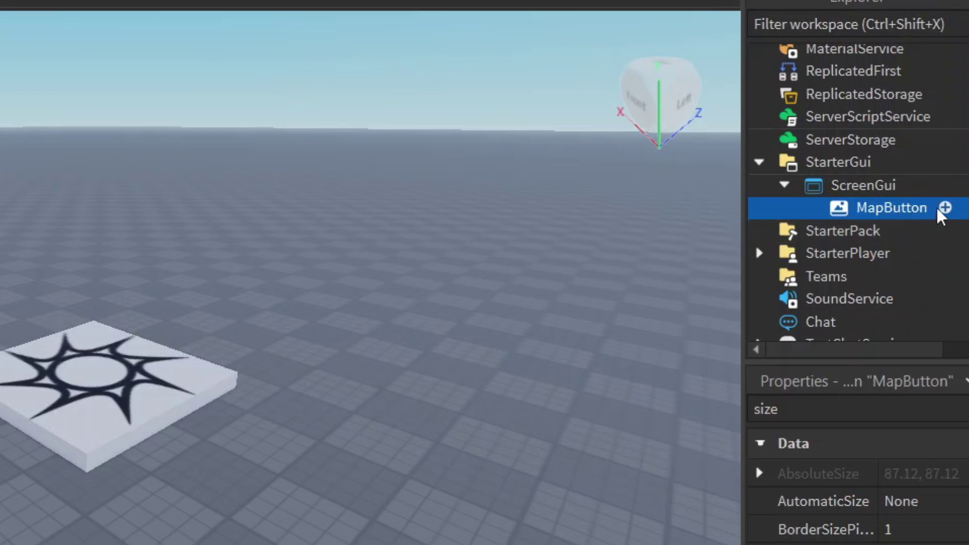
Insert a UISizeConstraint under MapButton
{"action": "left_click", "coordinate": [947, 208]}
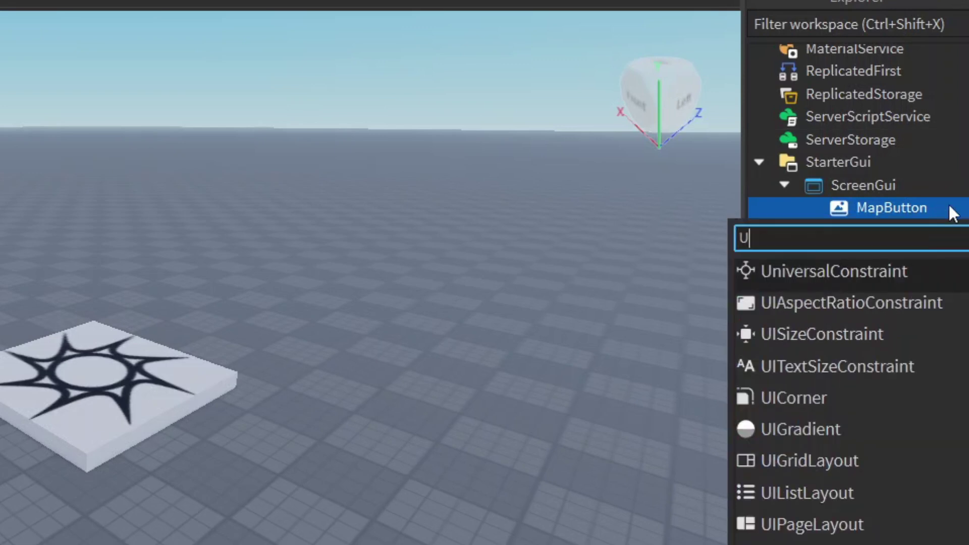
{"action": "type", "text": "IS"}
{"action": "left_click", "coordinate": [861, 271]}
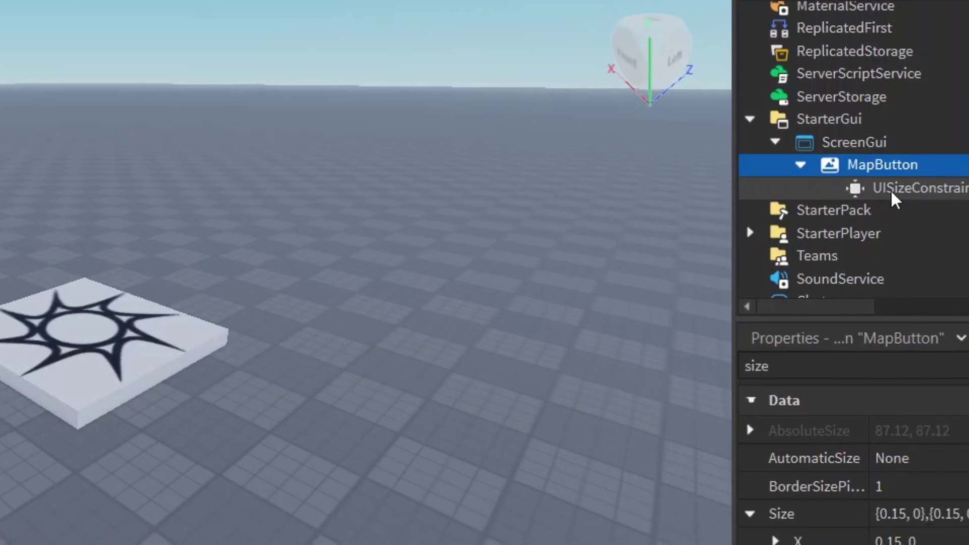
{"action": "left_click", "coordinate": [889, 232]}
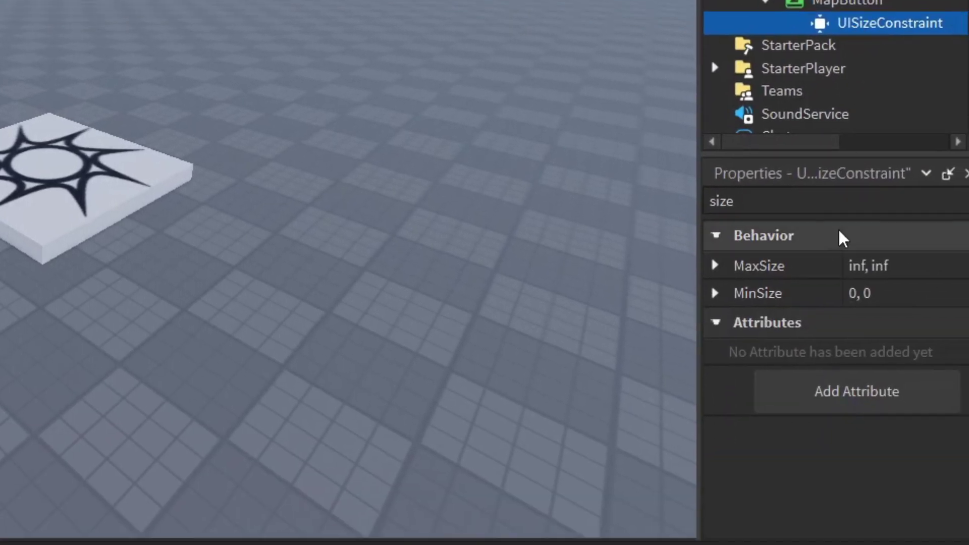
Set the UISizeConstraint's MaxSize to 90, 90
{"action": "left_click", "coordinate": [838, 202]}
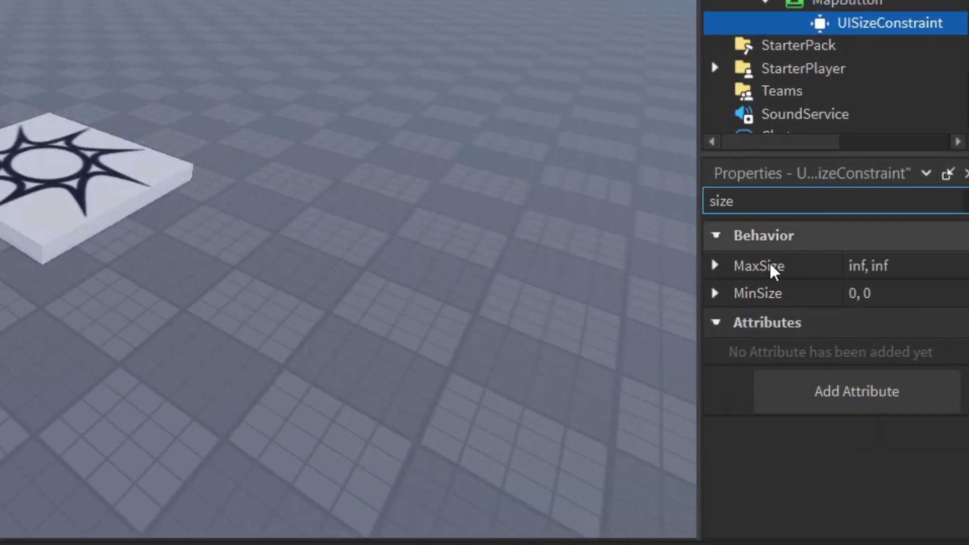
{"action": "left_click", "coordinate": [716, 266]}
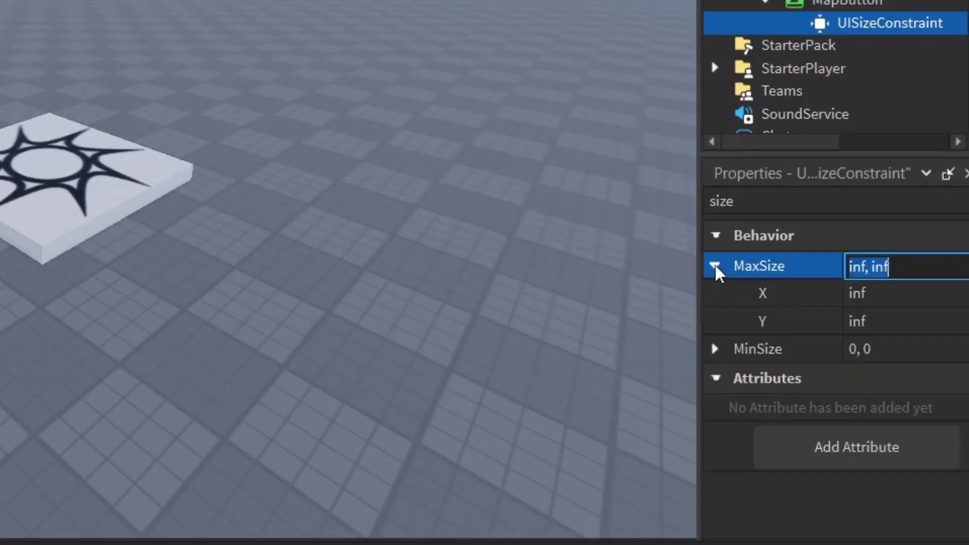
{"action": "left_click", "coordinate": [913, 297]}
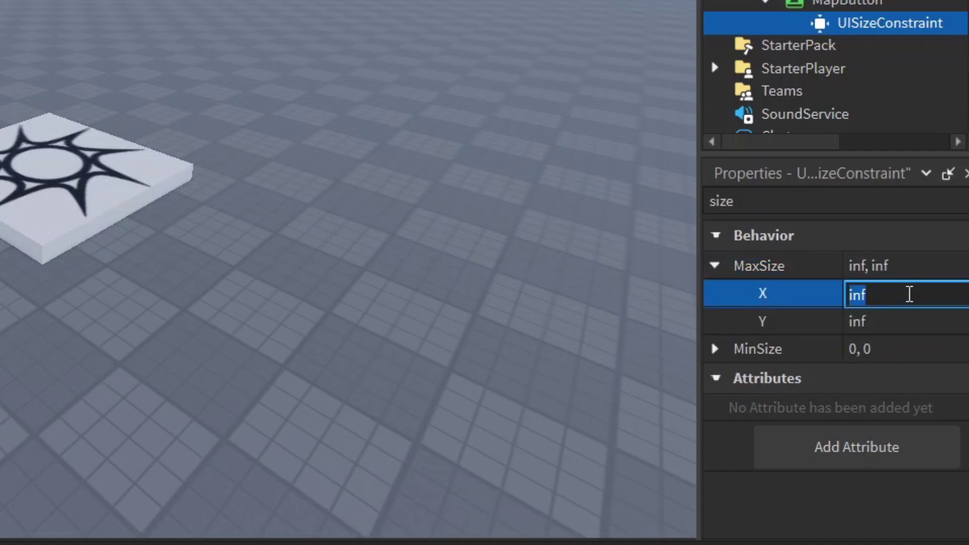
{"action": "type", "text": "90"}
{"action": "key", "text": "Tab"}
{"action": "type", "text": "90"}
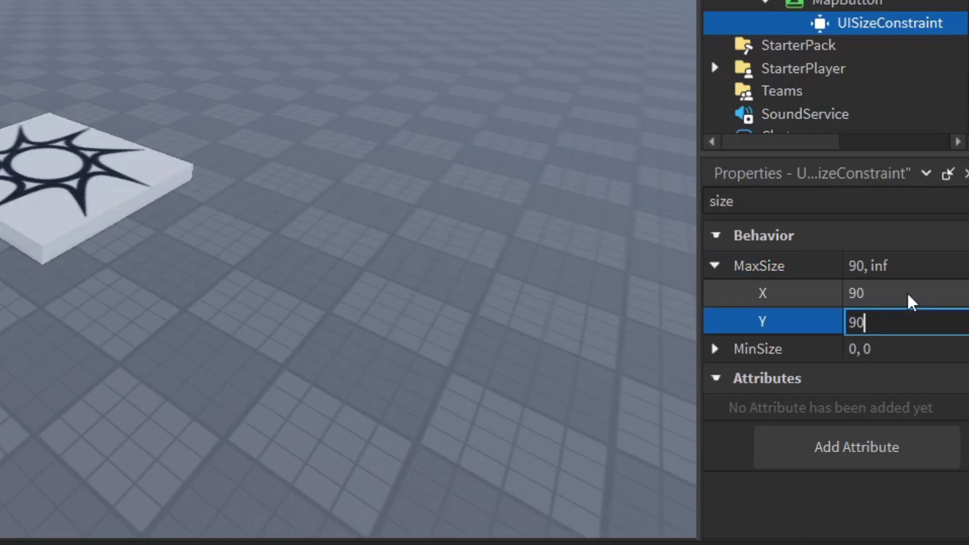
{"action": "key", "text": "Return"}
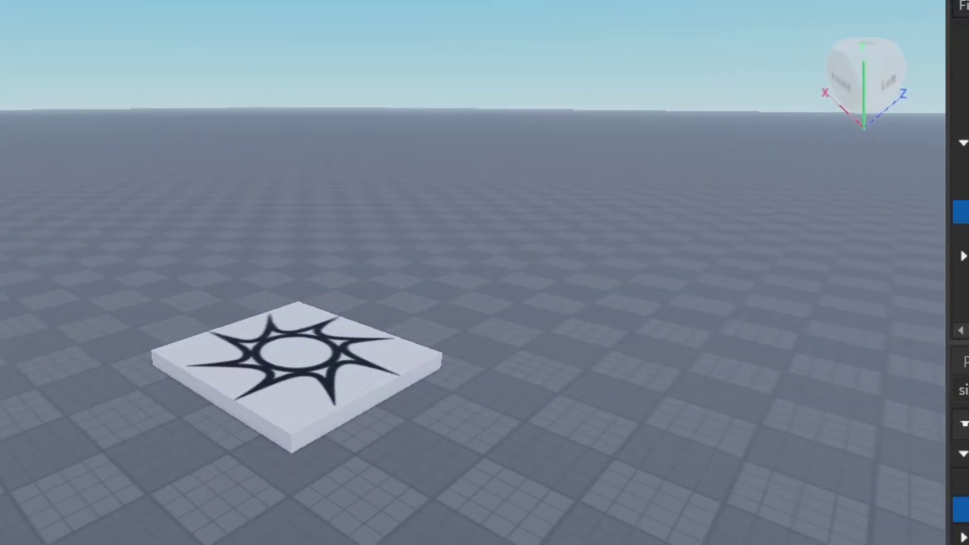
Set MapButton's AnchorPoint to 0.5, 1
{"action": "key", "text": "ctrl+a"}
{"action": "type", "text": "anc"}
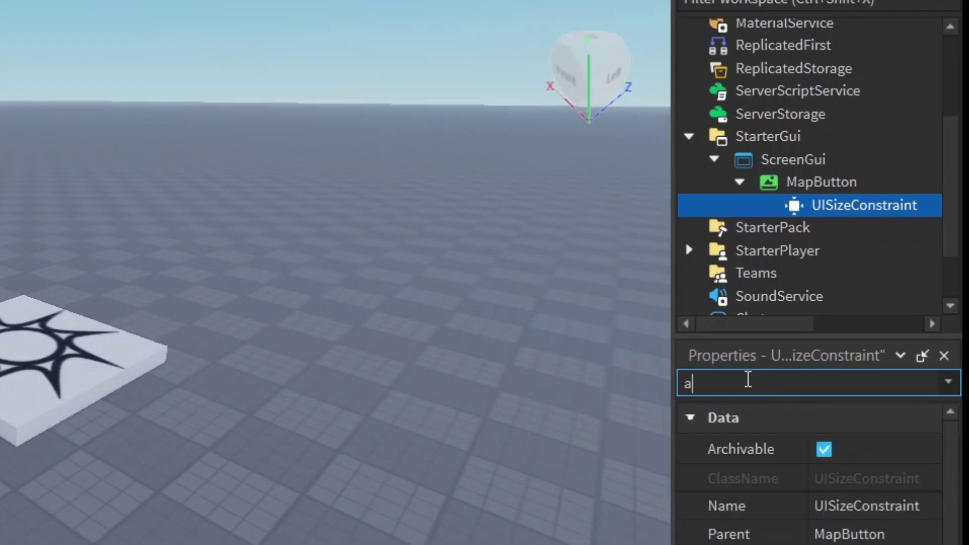
{"action": "left_click", "coordinate": [791, 184]}
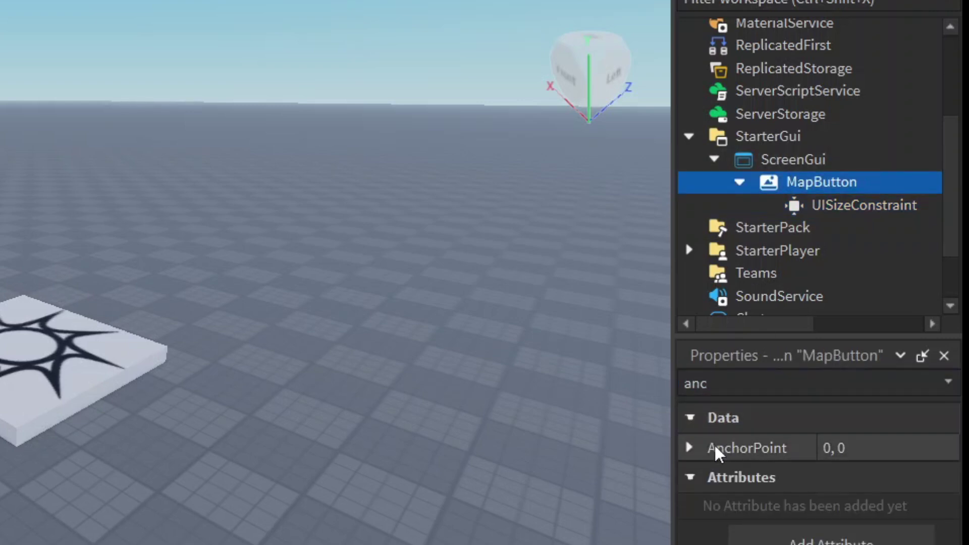
{"action": "left_click", "coordinate": [690, 448]}
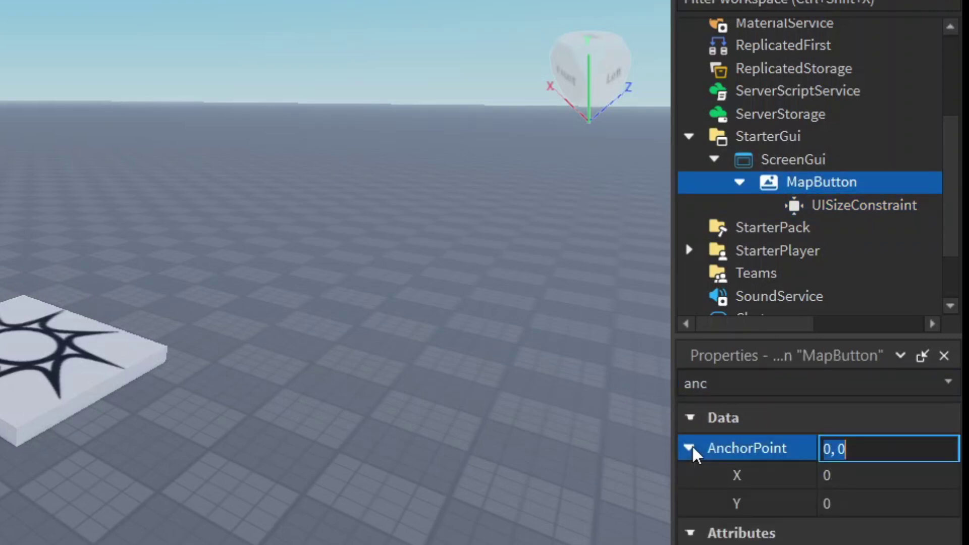
{"action": "left_click", "coordinate": [844, 477]}
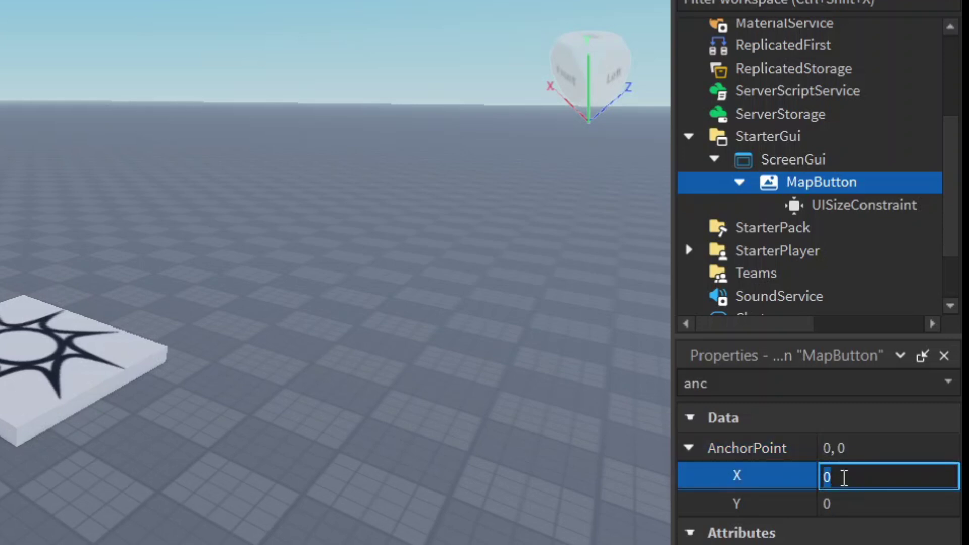
{"action": "type", "text": "0.5"}
{"action": "key", "text": "Tab"}
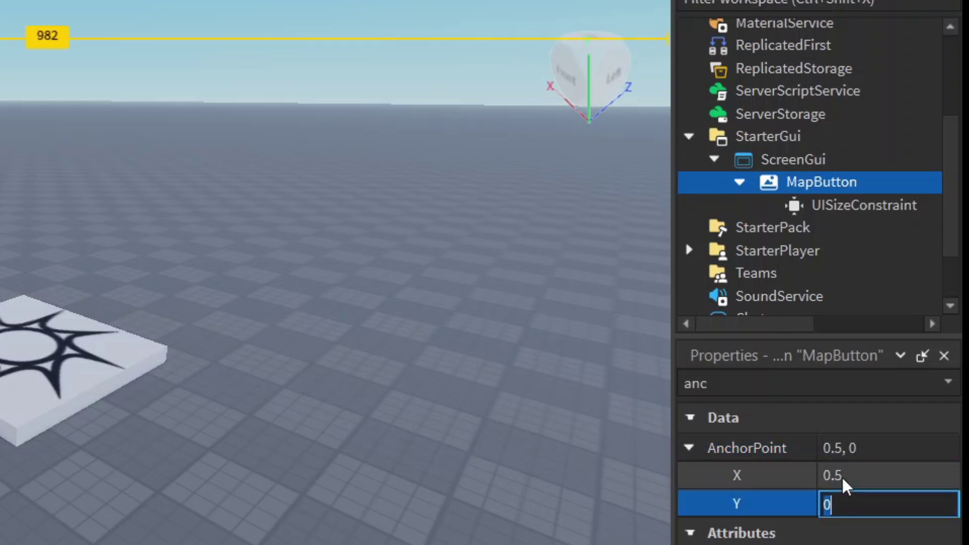
{"action": "type", "text": "1"}
{"action": "key", "text": "Return"}
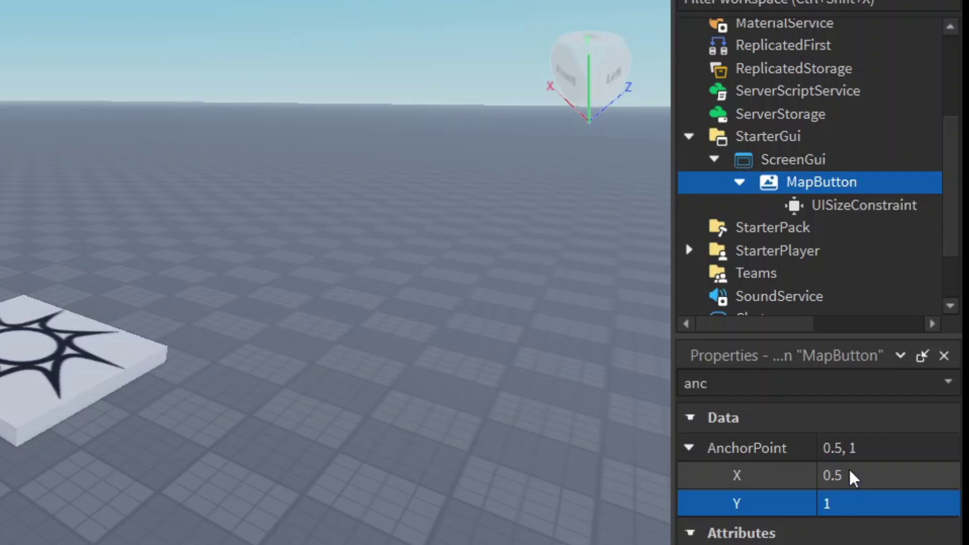
Set MapButton's Position X to 1, -150 and Y to 1, 20
{"action": "left_click", "coordinate": [786, 379]}
{"action": "type", "text": "pos"}
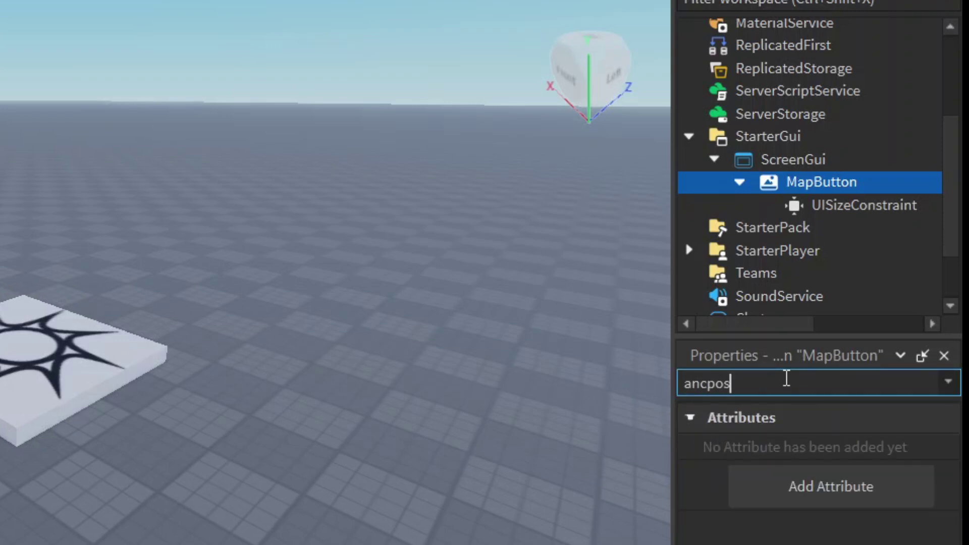
{"action": "key", "text": "ctrl+a"}
{"action": "type", "text": "pos"}
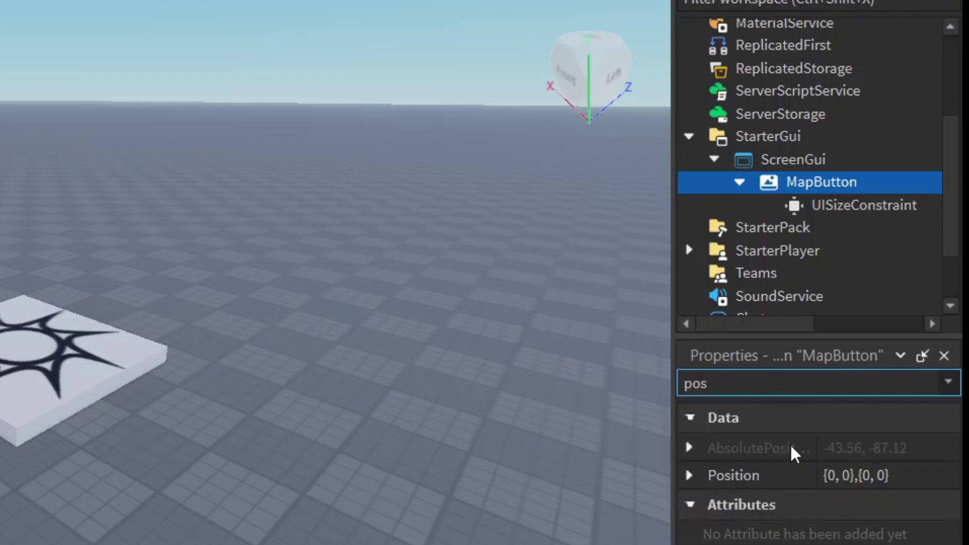
{"action": "left_click", "coordinate": [689, 475]}
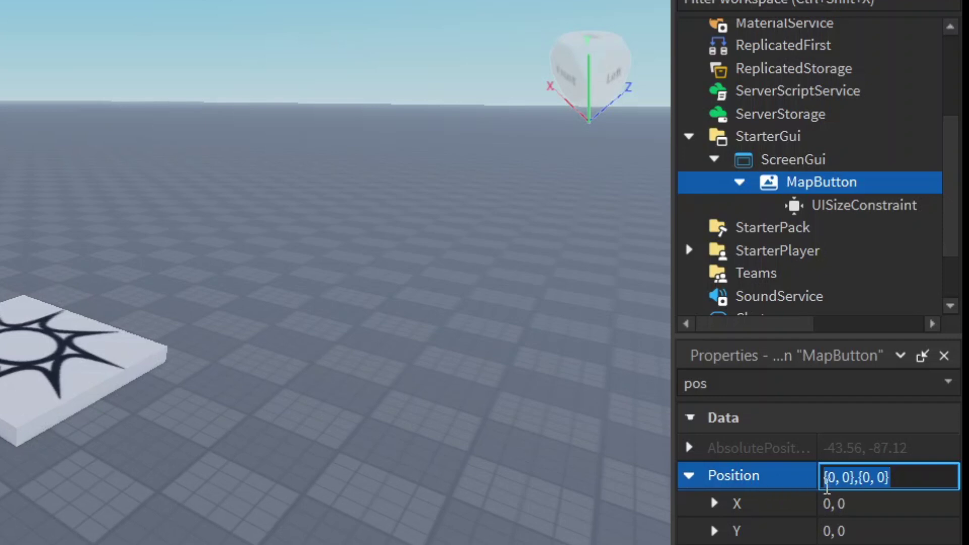
{"action": "left_click", "coordinate": [842, 505]}
{"action": "type", "text": "1"}
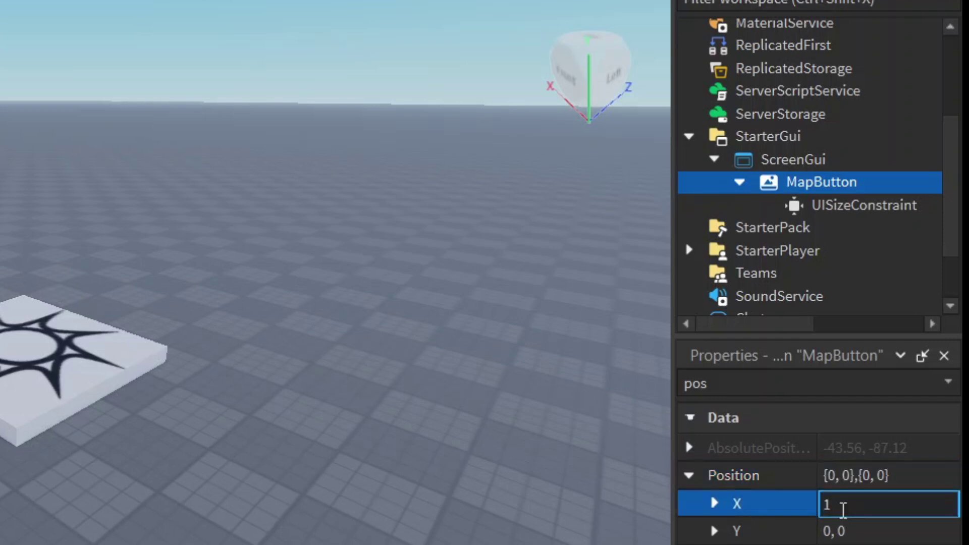
{"action": "type", "text": ",-150"}
{"action": "key", "text": "Tab"}
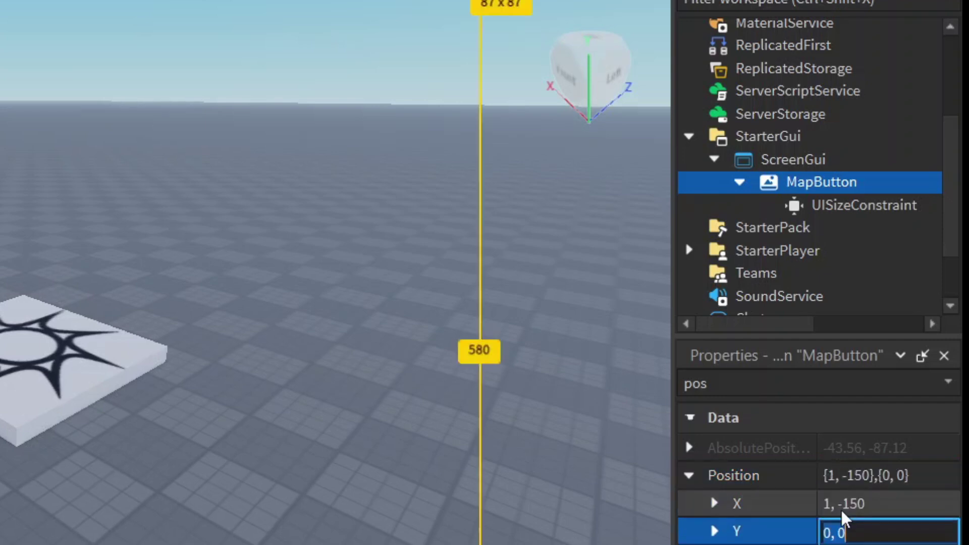
{"action": "type", "text": "1,20"}
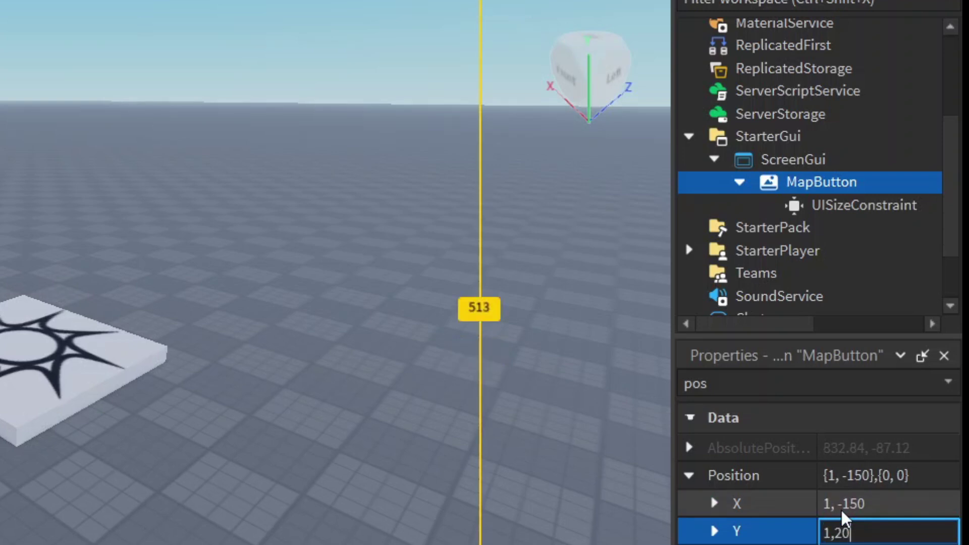
{"action": "key", "text": "Return"}
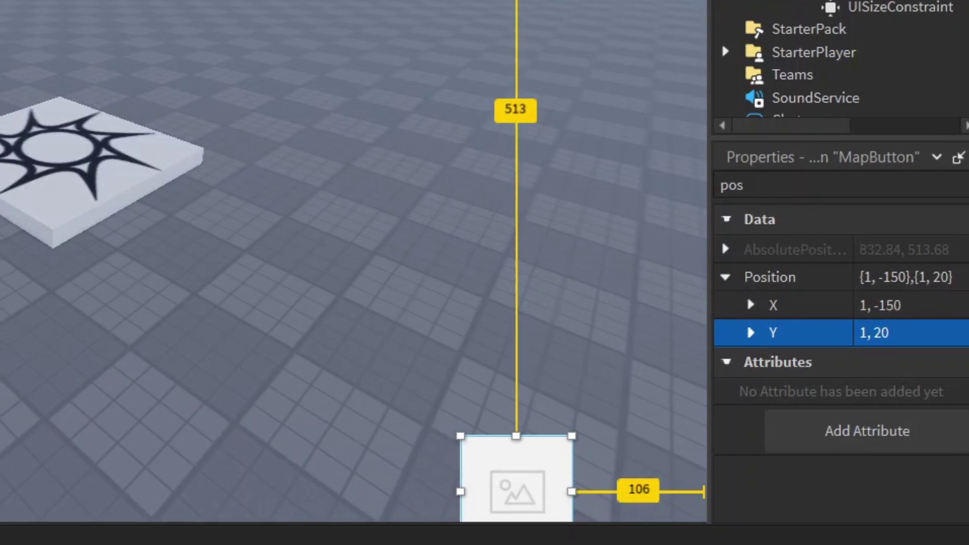
Correct the Position Y offset to 1, -20 to lift the button
{"action": "left_click", "coordinate": [883, 333]}
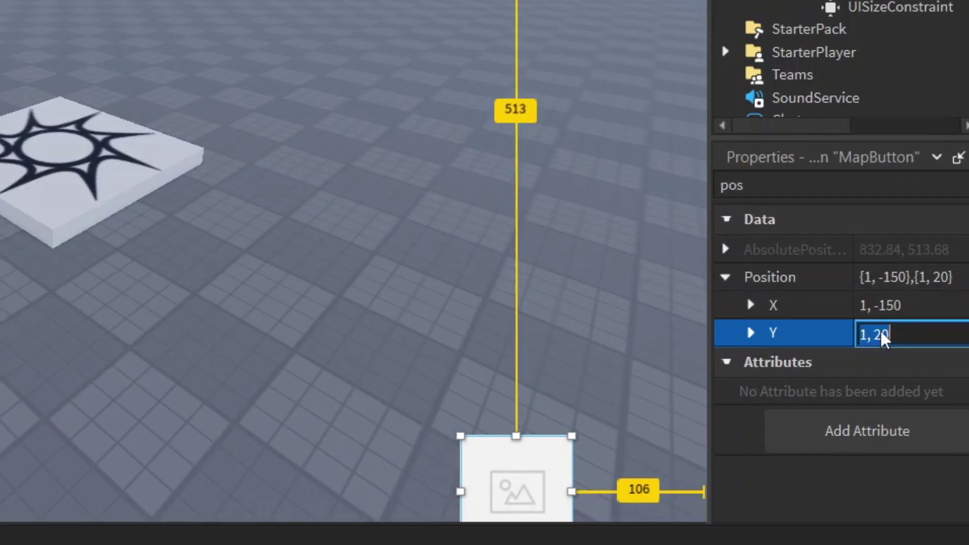
{"action": "left_click", "coordinate": [883, 334]}
{"action": "key", "text": "Left"}
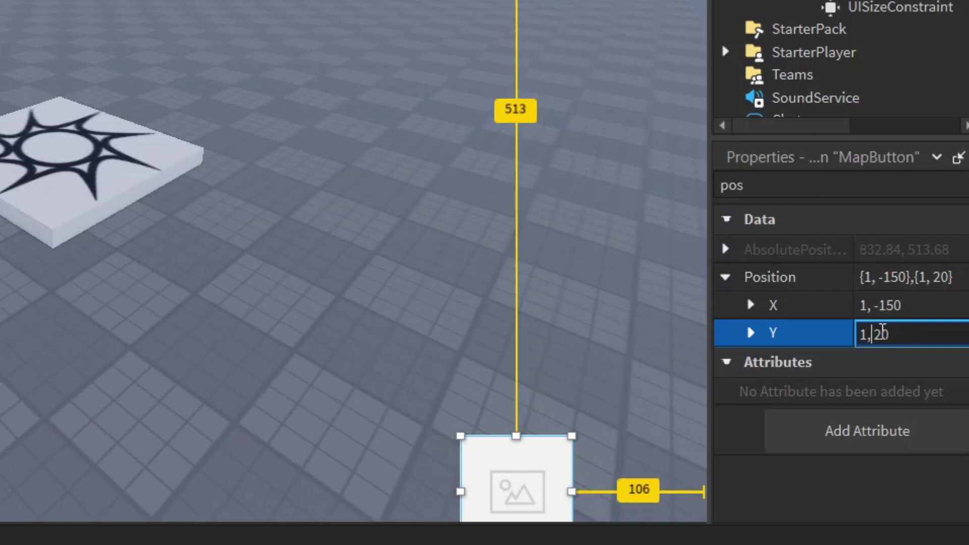
{"action": "type", "text": "-"}
{"action": "key", "text": "Return"}
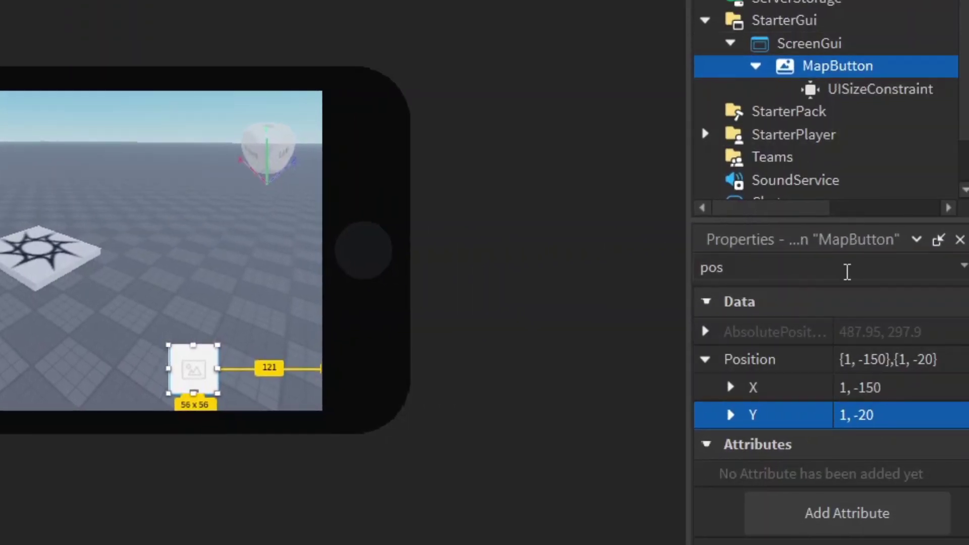
{"action": "left_click", "coordinate": [838, 268]}
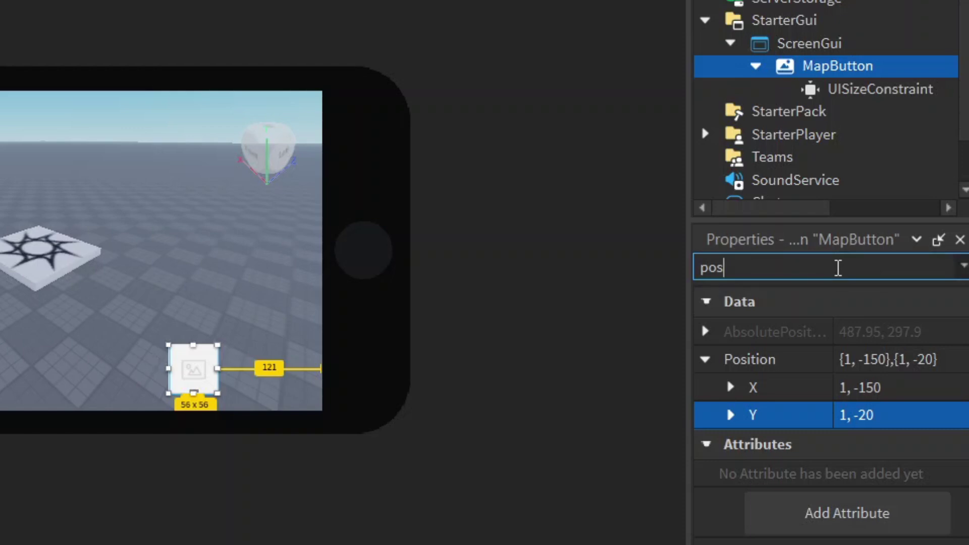
{"action": "key", "text": "ctrl+a"}
{"action": "type", "text": "image"}
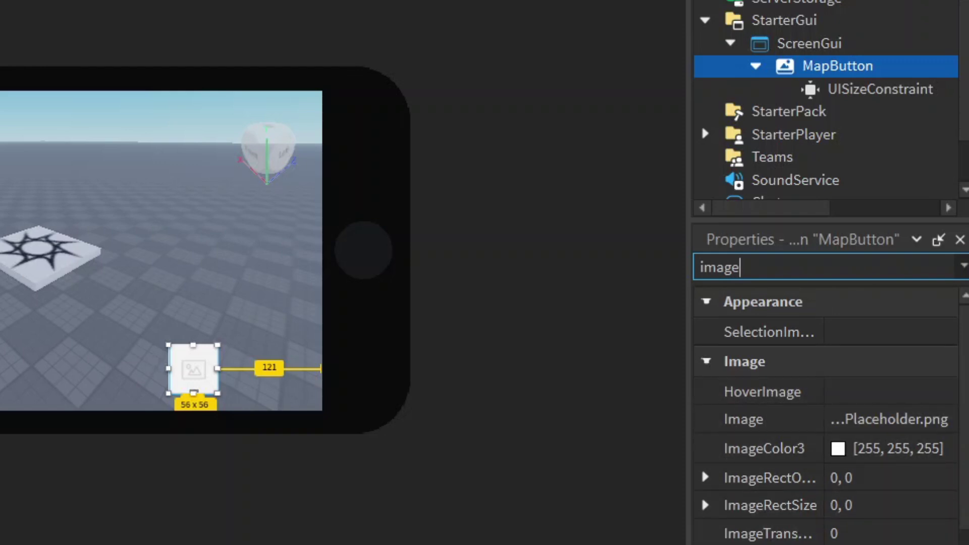
{"action": "left_click", "coordinate": [883, 427]}
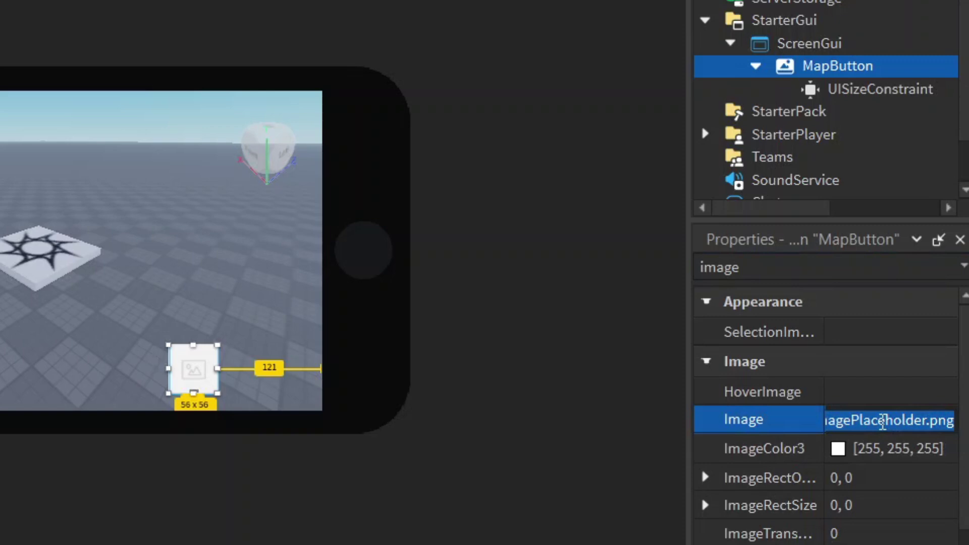
{"action": "type", "text": "rb"}
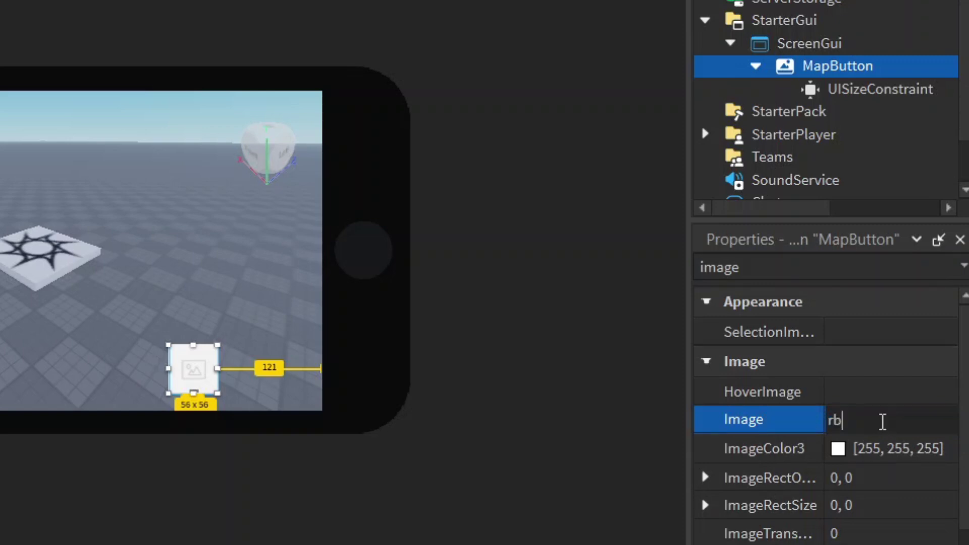
{"action": "type", "text": "xassetid://"}
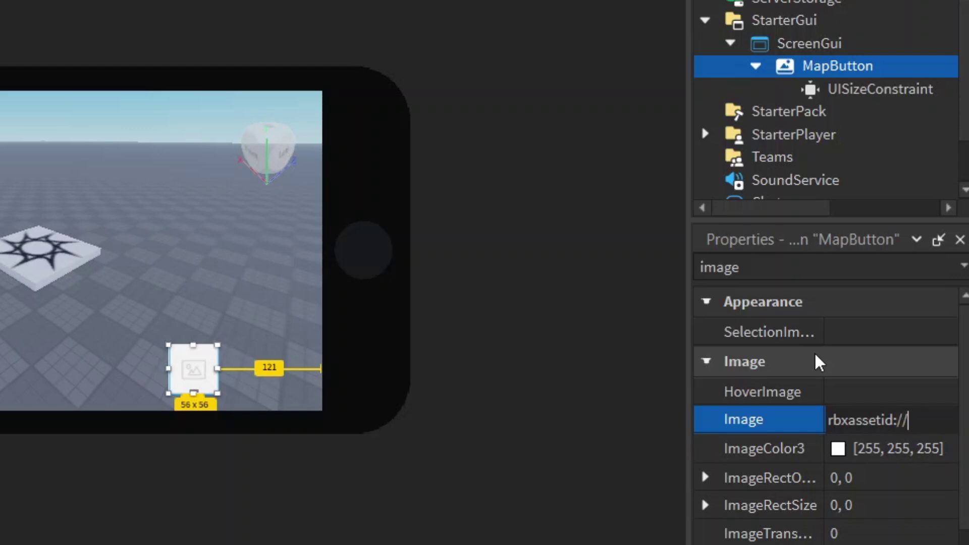
{"action": "type", "text": "602536"}
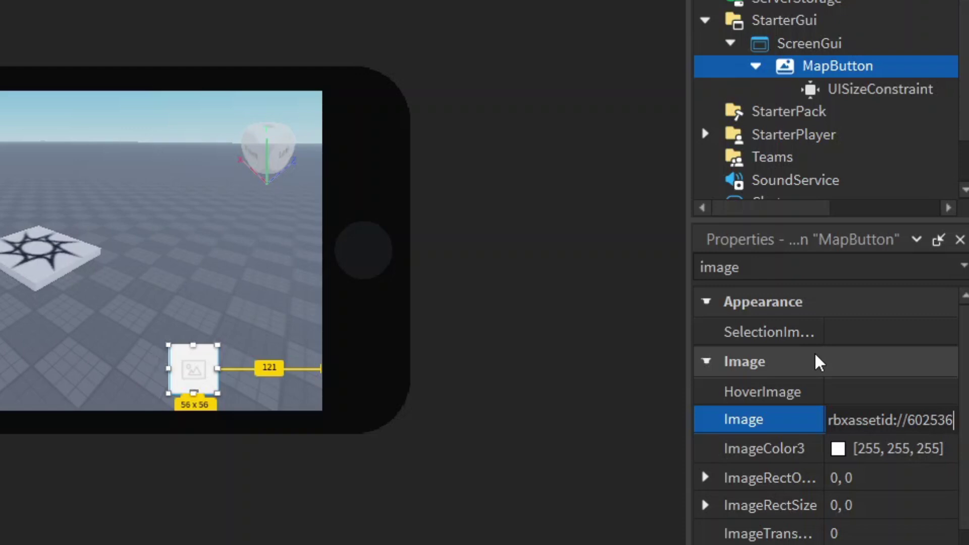
{"action": "type", "text": "8017"}
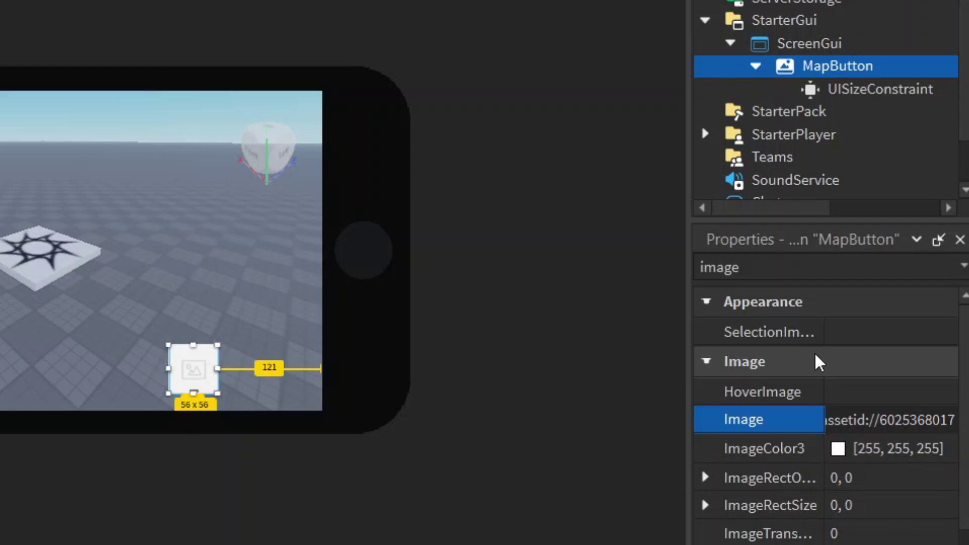
{"action": "key", "text": "Return"}
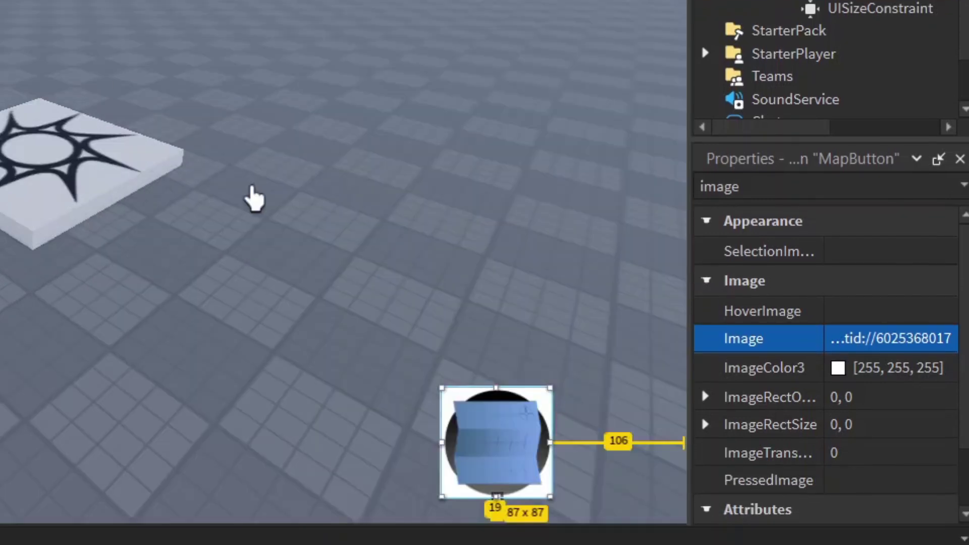
{"action": "left_click", "coordinate": [876, 318]}
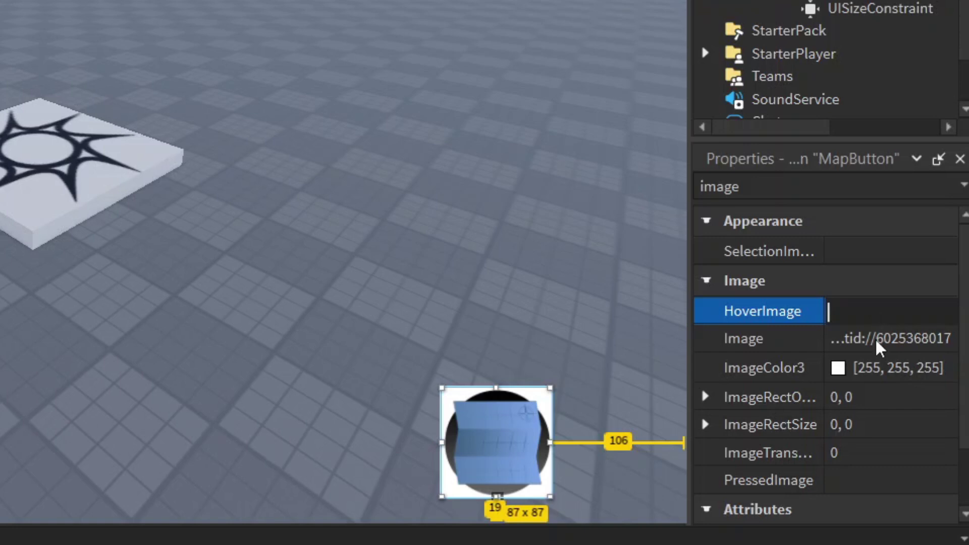
{"action": "type", "text": "rbxassetid"}
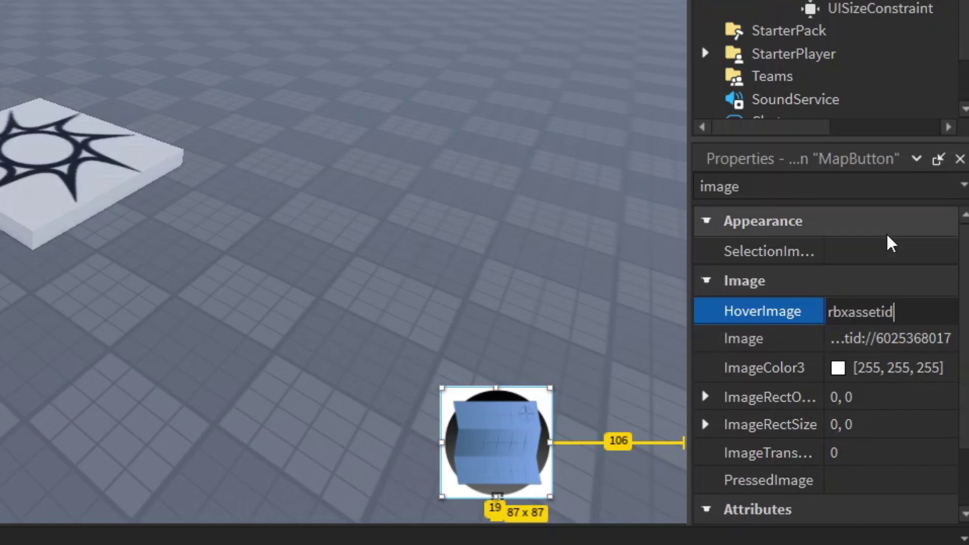
{"action": "type", "text": "://60254"}
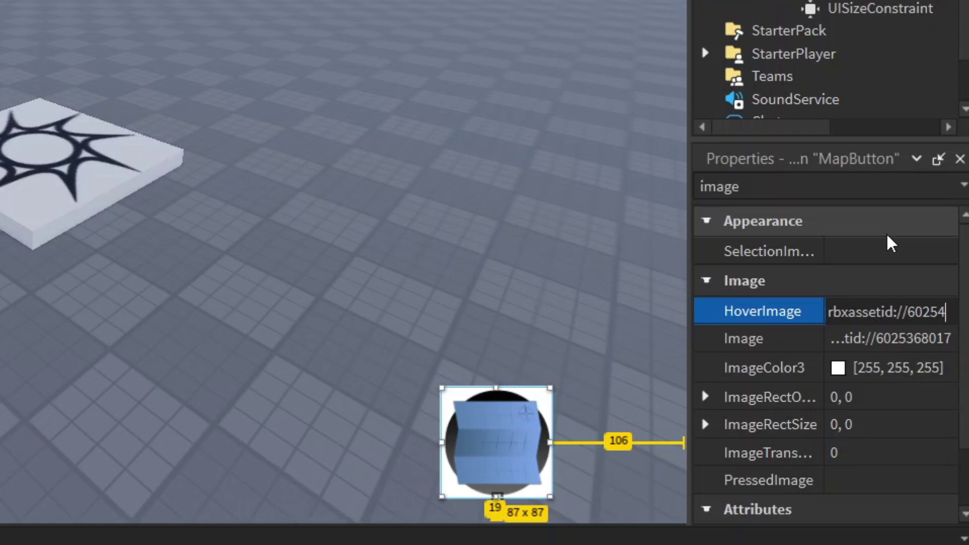
{"action": "type", "text": "548"}
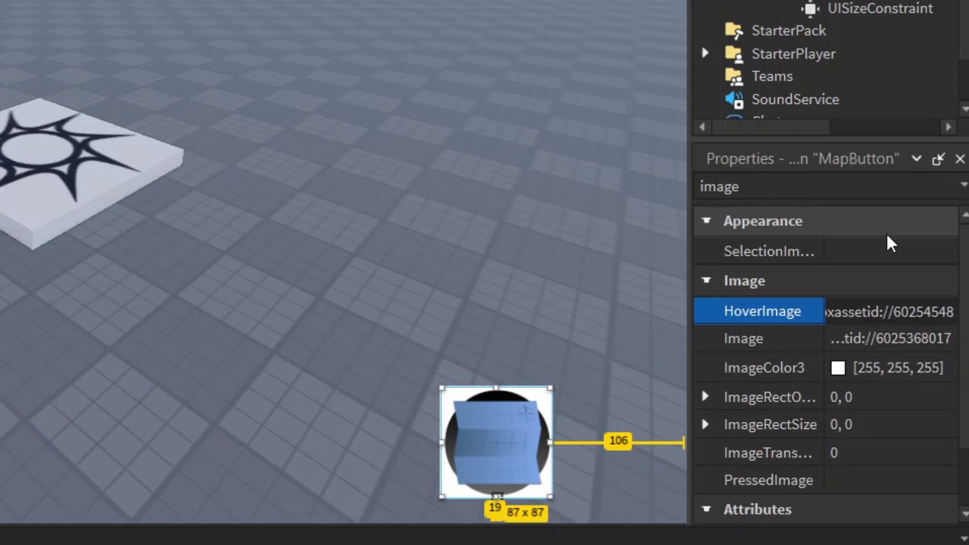
{"action": "type", "text": "97"}
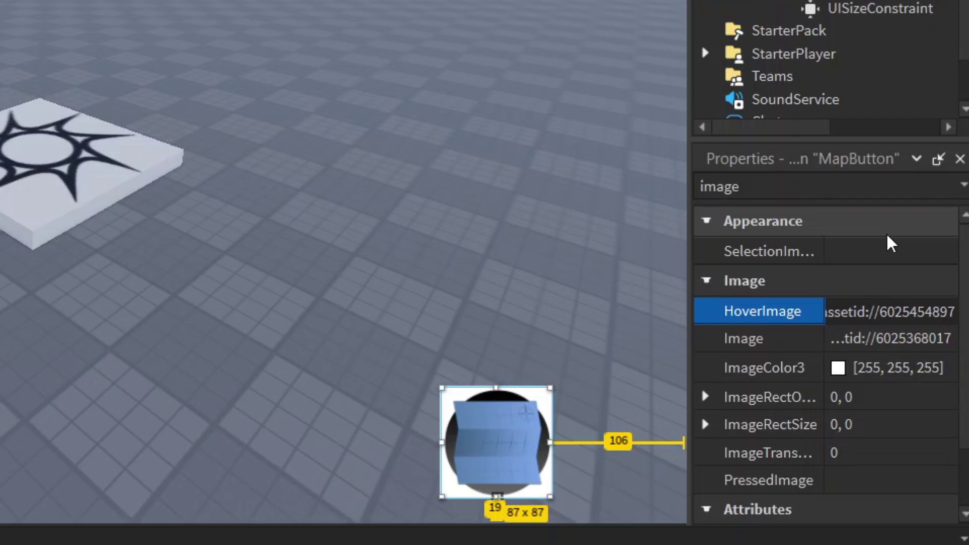
{"action": "key", "text": "Return"}
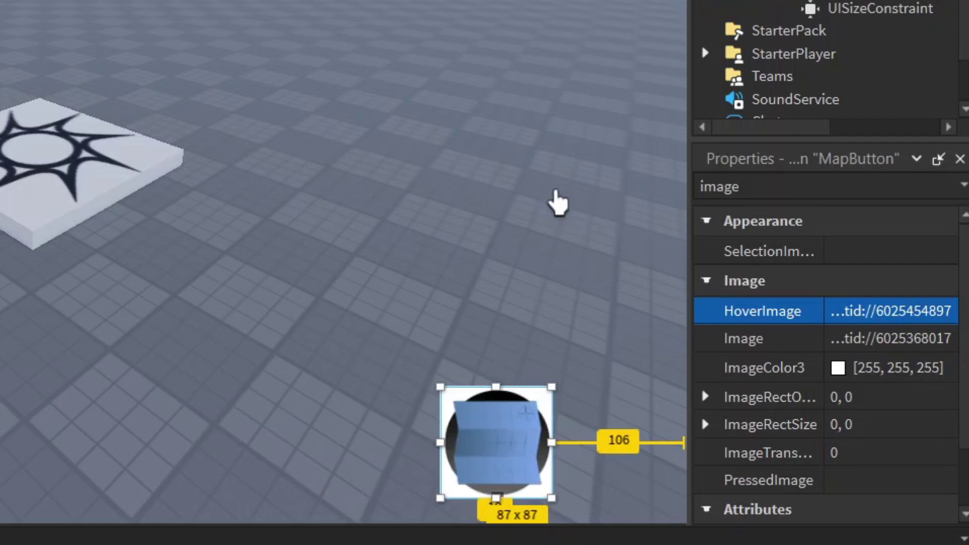
{"action": "left_click", "coordinate": [853, 479]}
{"action": "type", "text": "rb"}
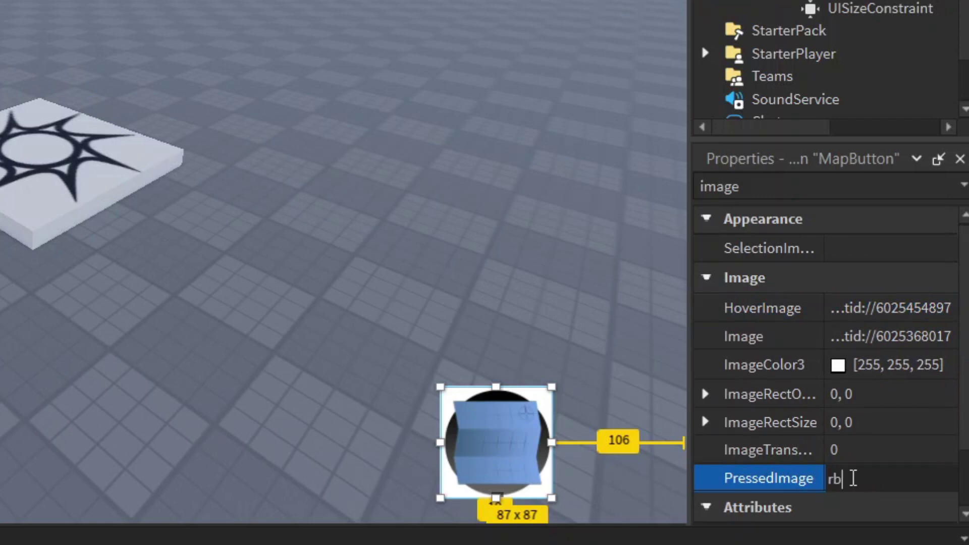
{"action": "type", "text": "xassetid://"}
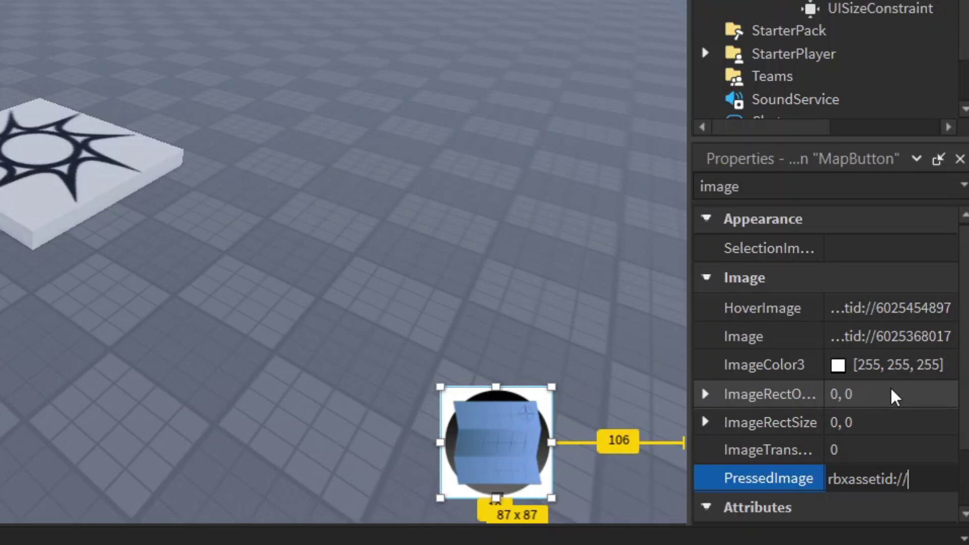
{"action": "type", "text": "60254548"}
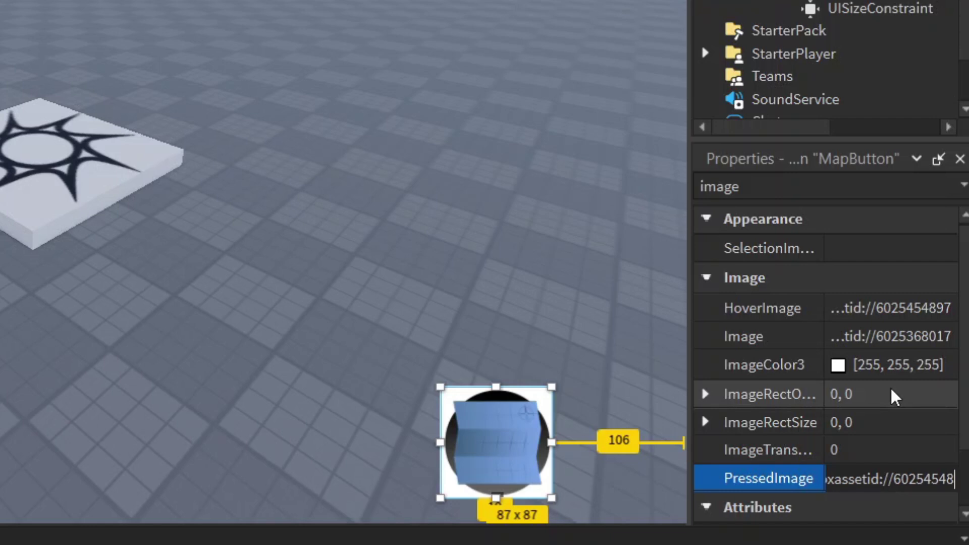
{"action": "type", "text": "97"}
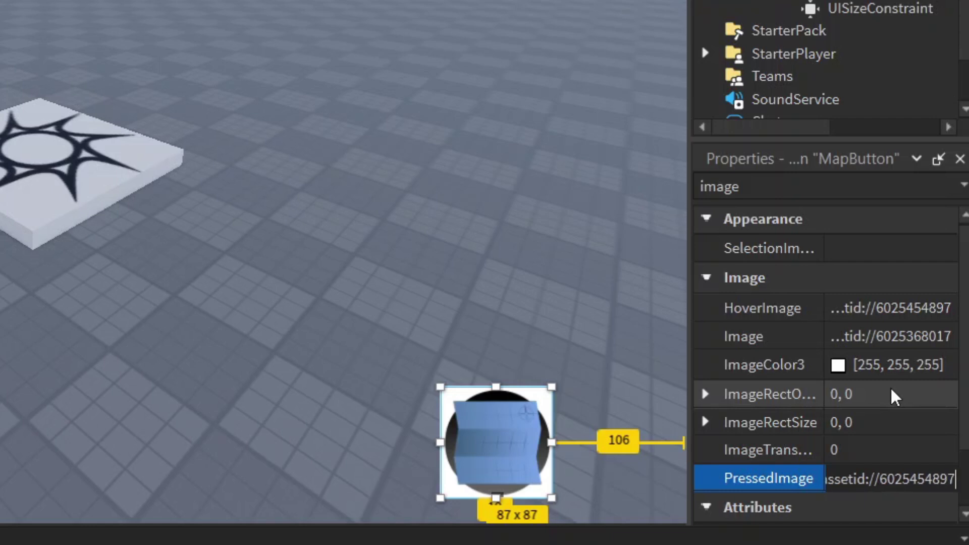
{"action": "key", "text": "Return"}
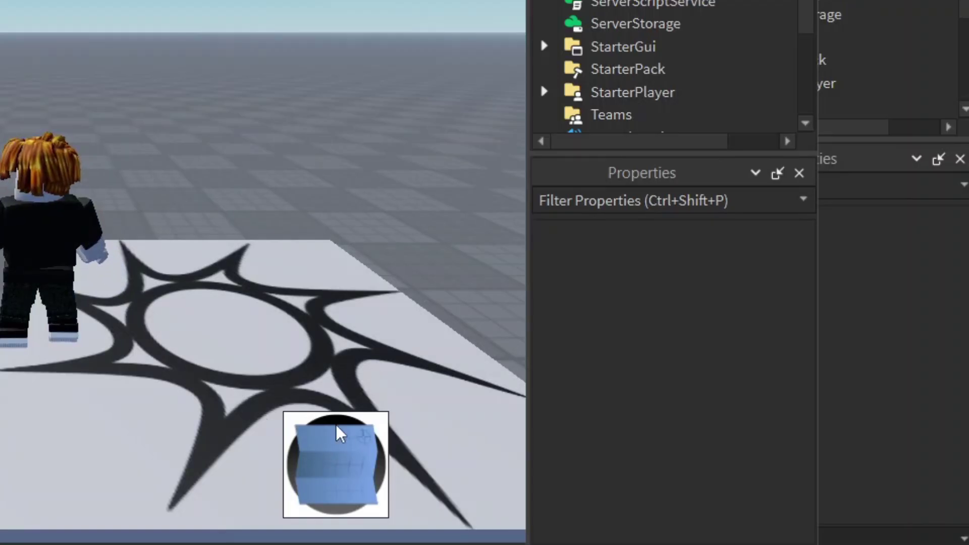
Click the map button repeatedly in the playtest to check its hover and pressed images, then reselect MapButton
{"action": "left_click", "coordinate": [304, 465]}
{"action": "left_click", "coordinate": [305, 465]}
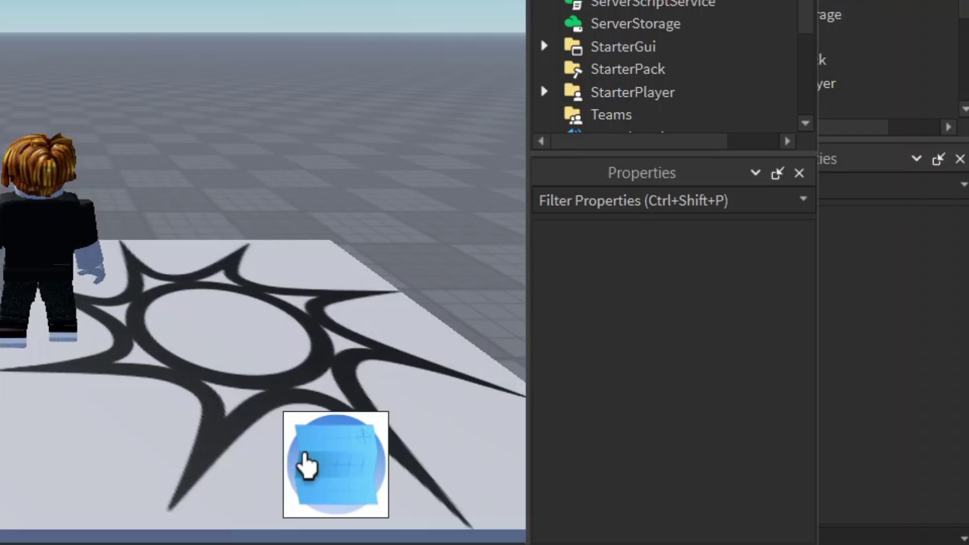
{"action": "left_click", "coordinate": [305, 465]}
{"action": "left_click", "coordinate": [305, 465]}
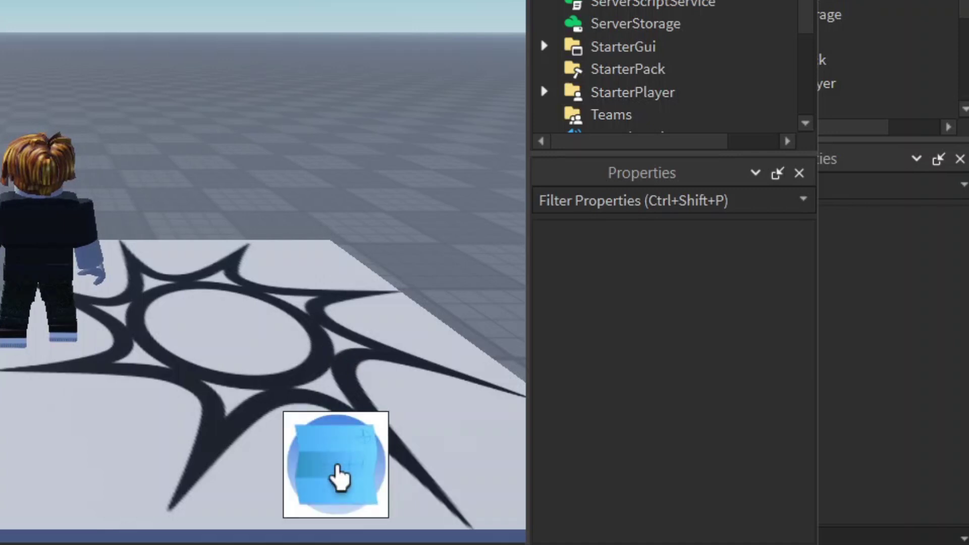
{"action": "left_click", "coordinate": [351, 474]}
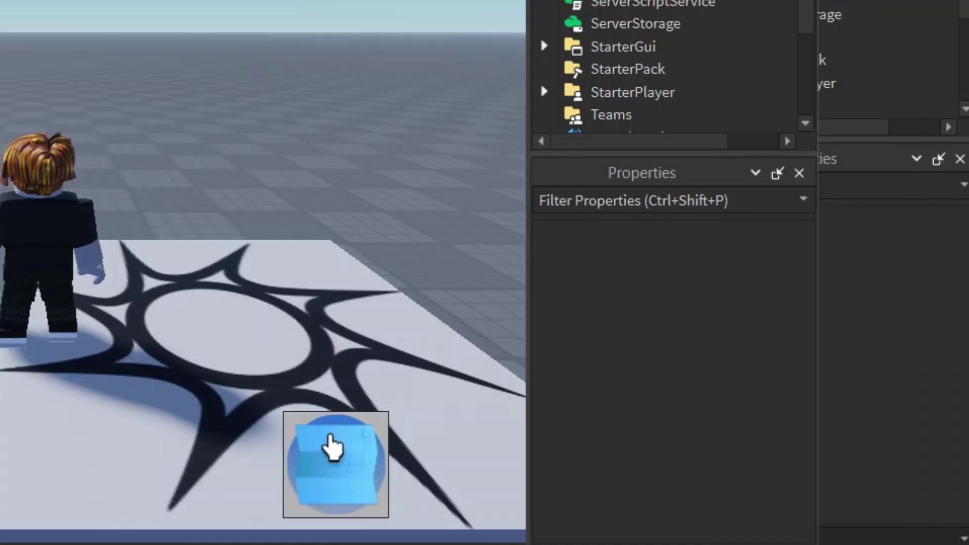
{"action": "left_click", "coordinate": [330, 449]}
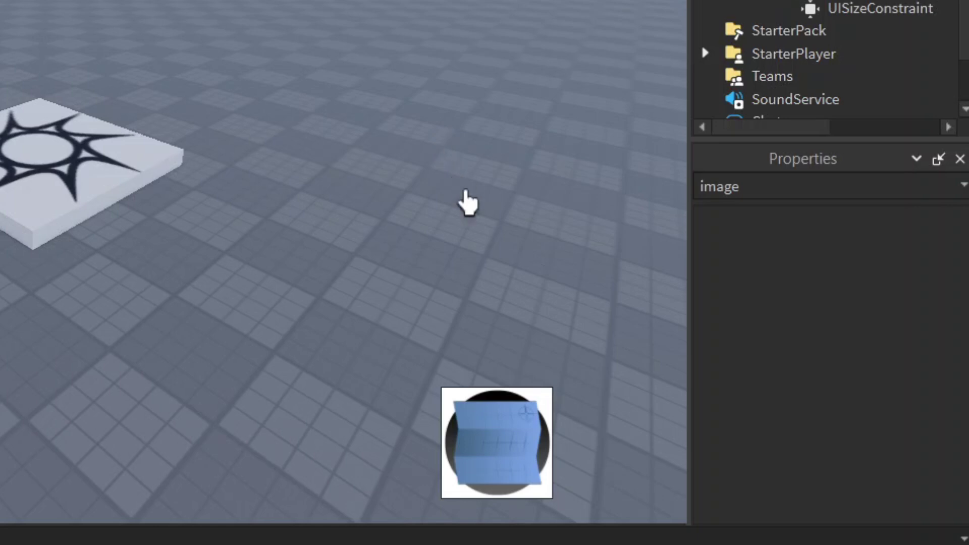
{"action": "left_click", "coordinate": [523, 420]}
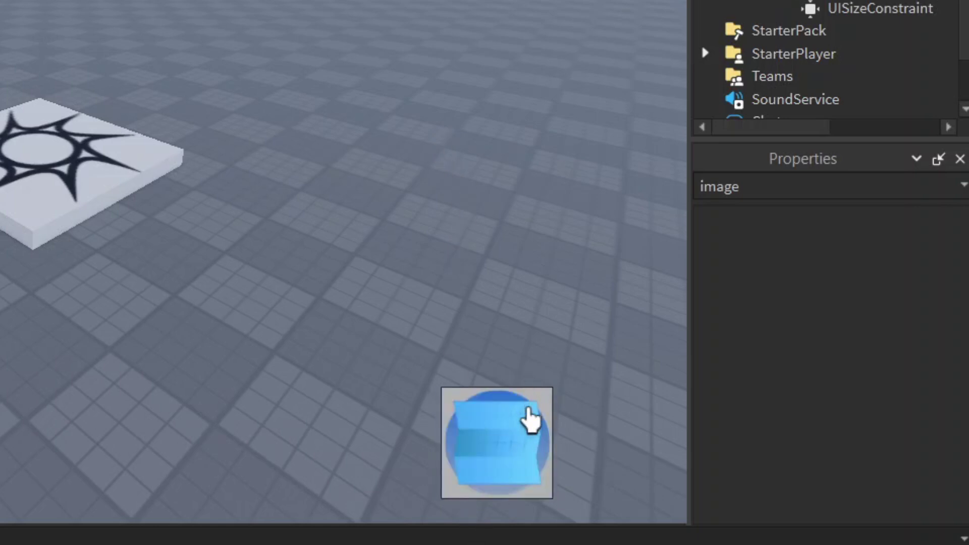
{"action": "left_click", "coordinate": [532, 412]}
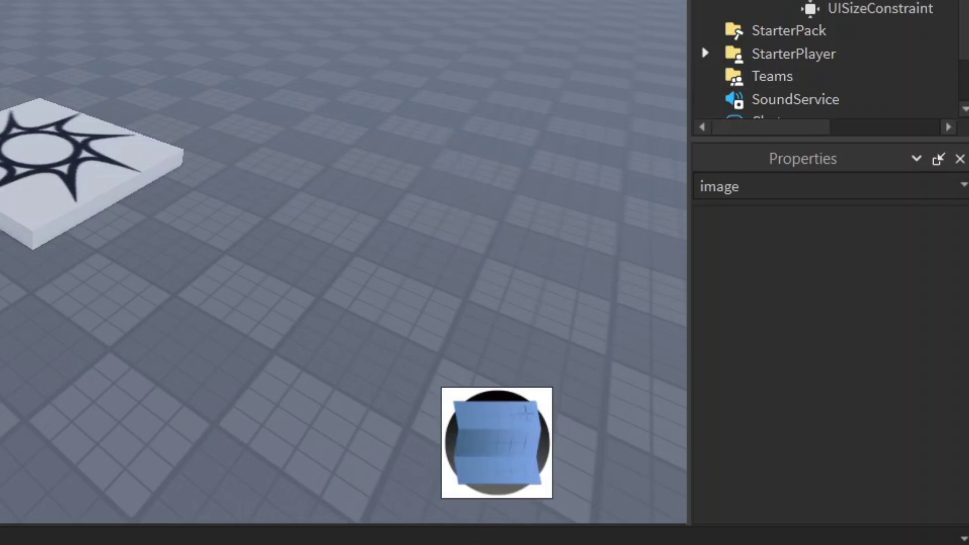
{"action": "left_click", "coordinate": [496, 443]}
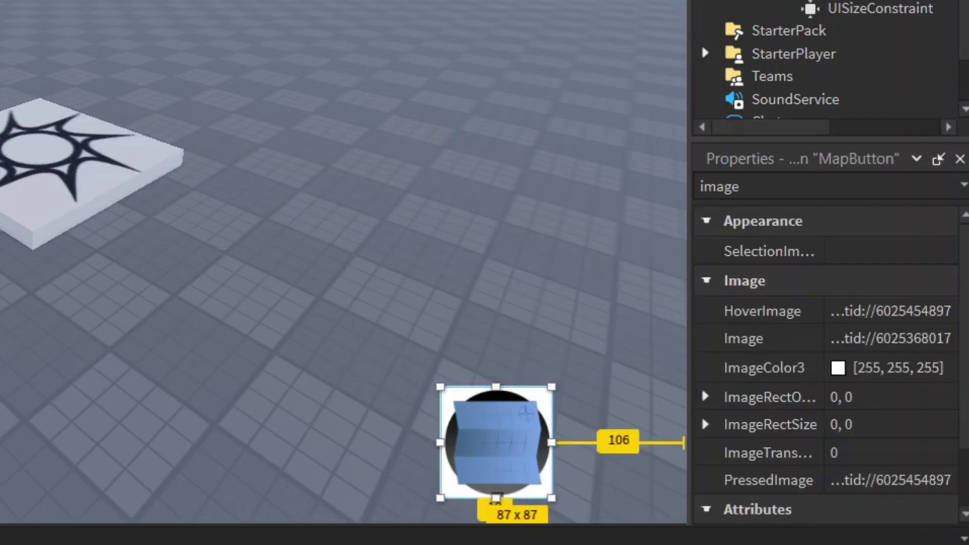
Set MapButton's BackgroundTransparency to 1
{"action": "left_click", "coordinate": [793, 187]}
{"action": "key", "text": "ctrl+a"}
{"action": "type", "text": "back"}
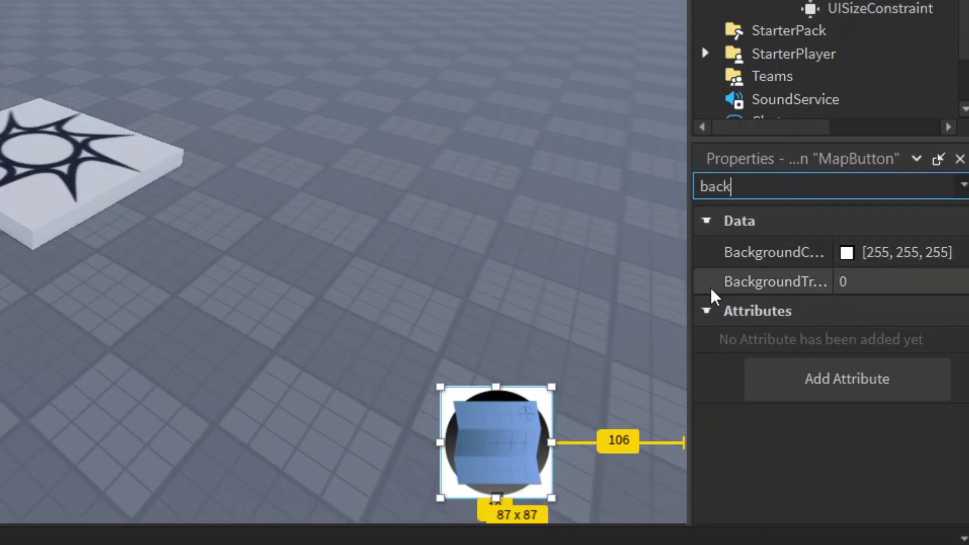
{"action": "left_click_drag", "start_coordinate": [686, 277], "coordinate": [652, 272]}
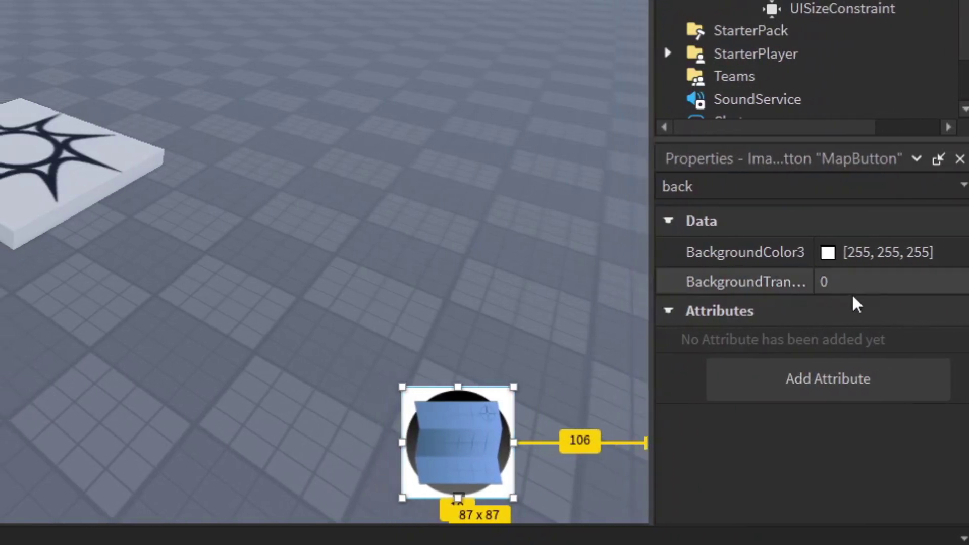
{"action": "left_click", "coordinate": [867, 283]}
{"action": "type", "text": "1"}
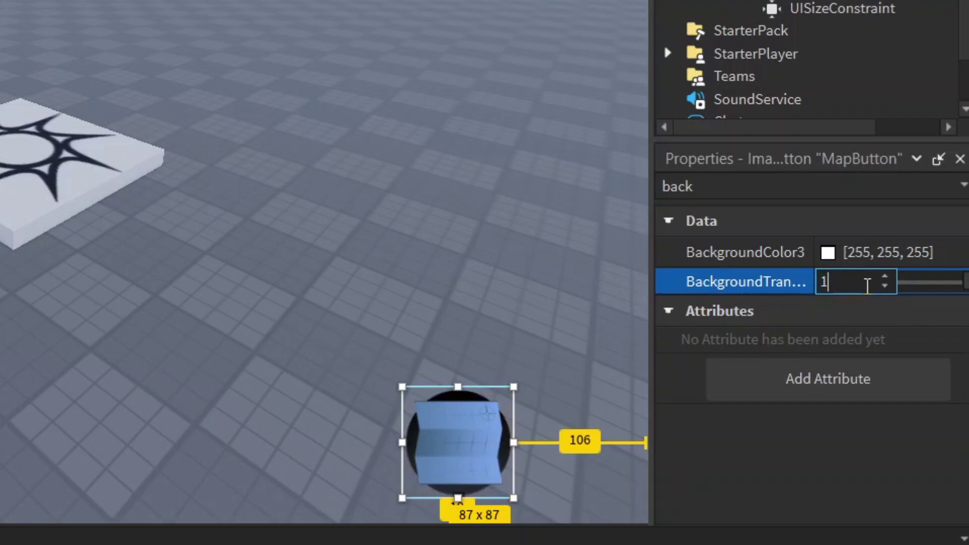
{"action": "key", "text": "Return"}
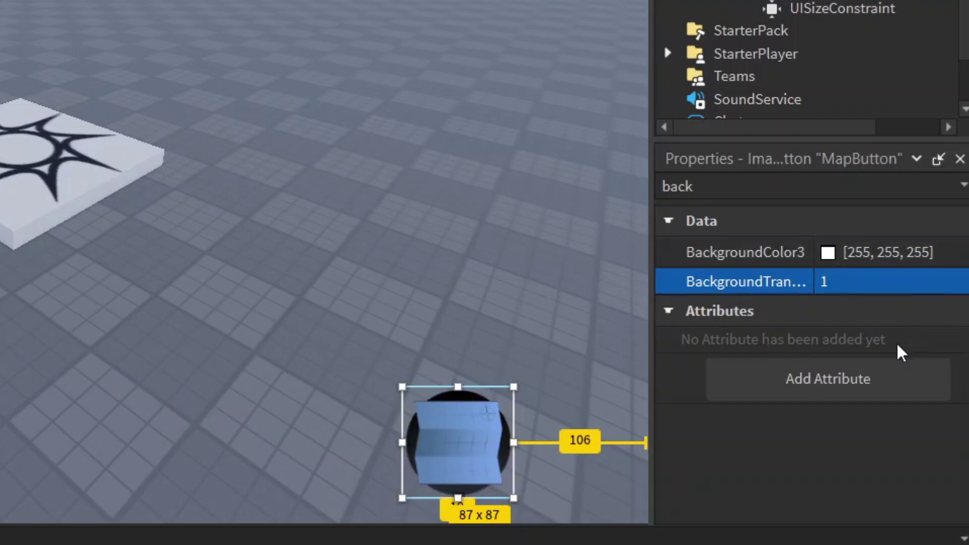
Set MapButton's Rotation to -5 and start a playtest with F5
{"action": "left_click", "coordinate": [797, 186]}
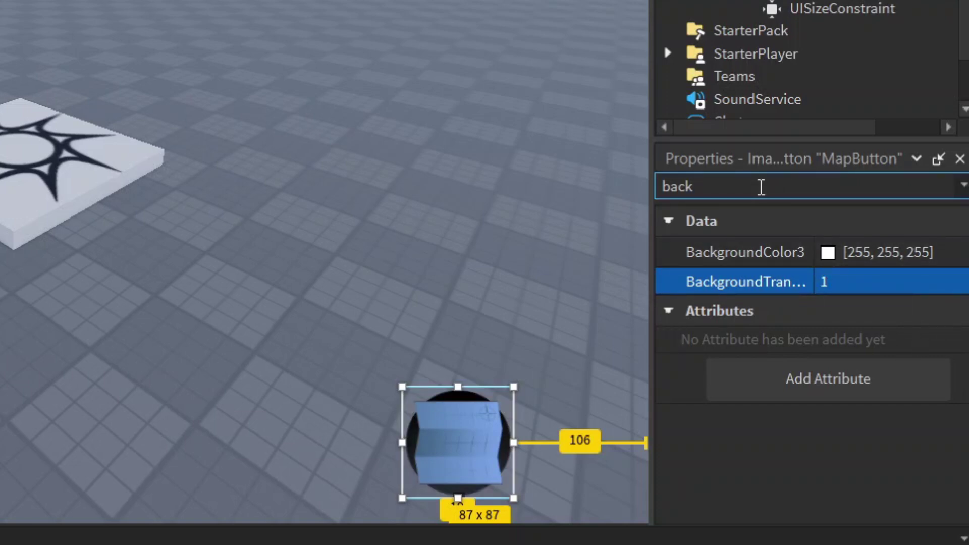
{"action": "type", "text": "rota"}
{"action": "key", "text": "BackSpace"}
{"action": "key", "text": "ctrl+a"}
{"action": "type", "text": "rota"}
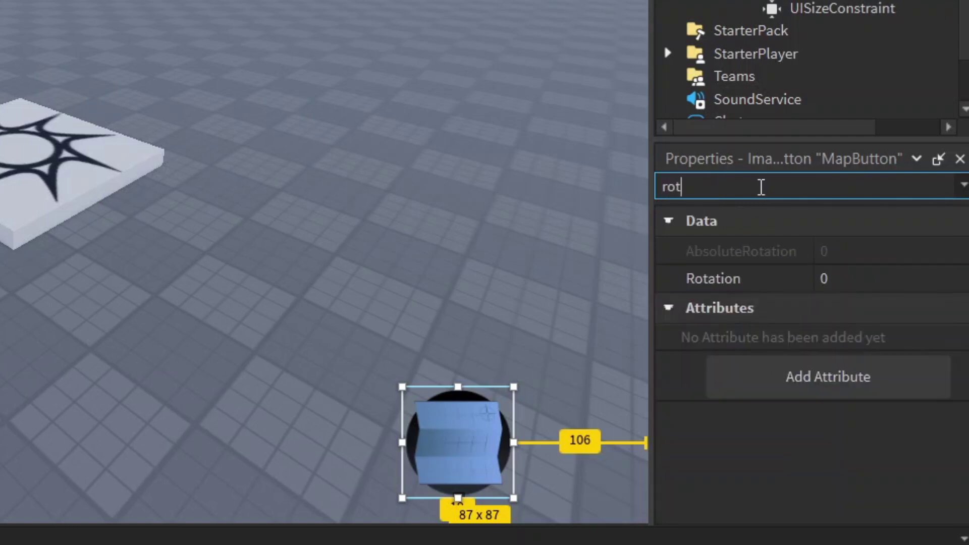
{"action": "left_click", "coordinate": [845, 278]}
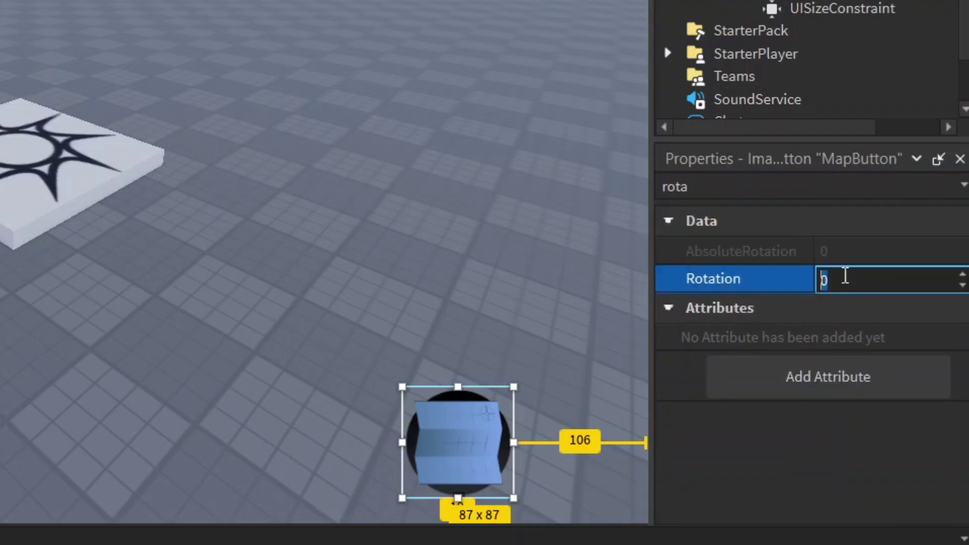
{"action": "type", "text": "-5"}
{"action": "key", "text": "Return"}
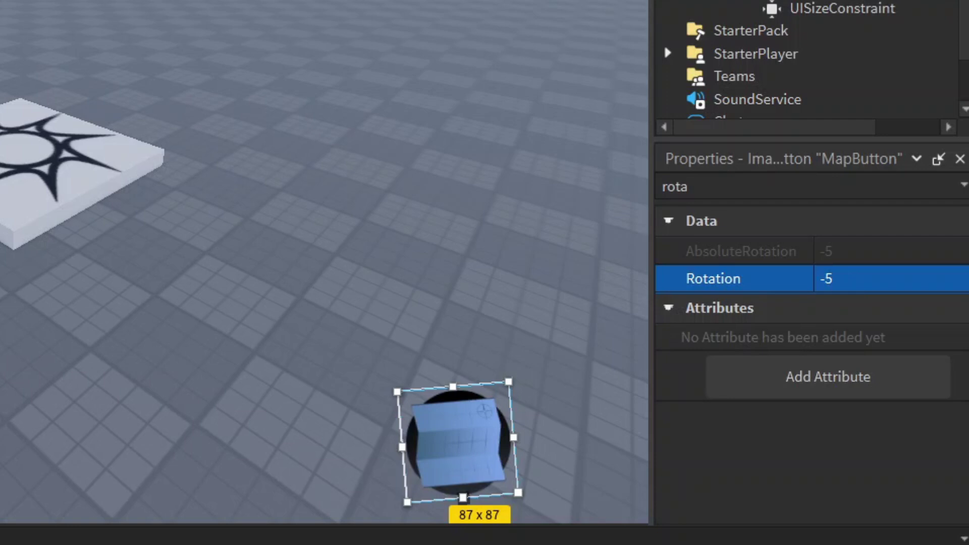
{"action": "key", "text": "F5"}
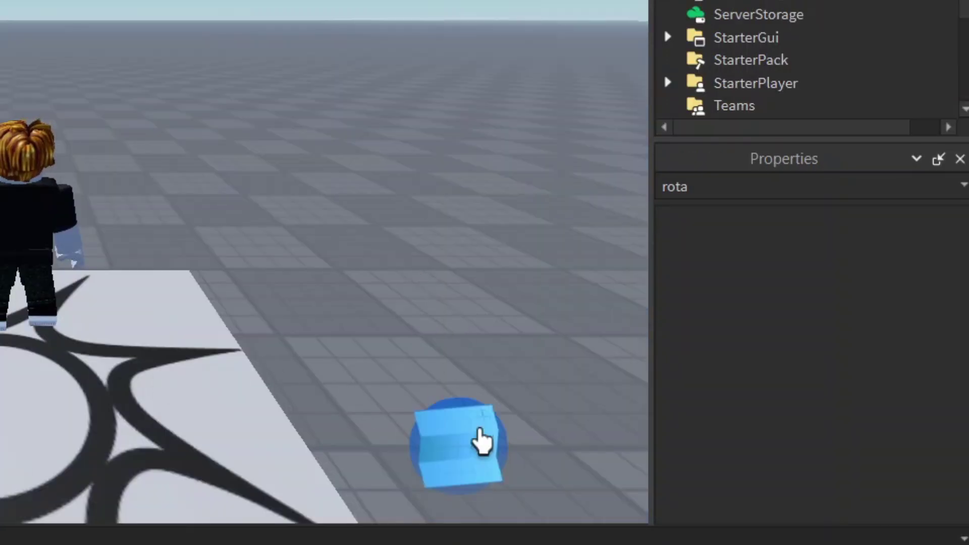
Test-click the MapButton twice in the running game, then stop the playtest and open MapButton's insert list
{"action": "left_click", "coordinate": [467, 454]}
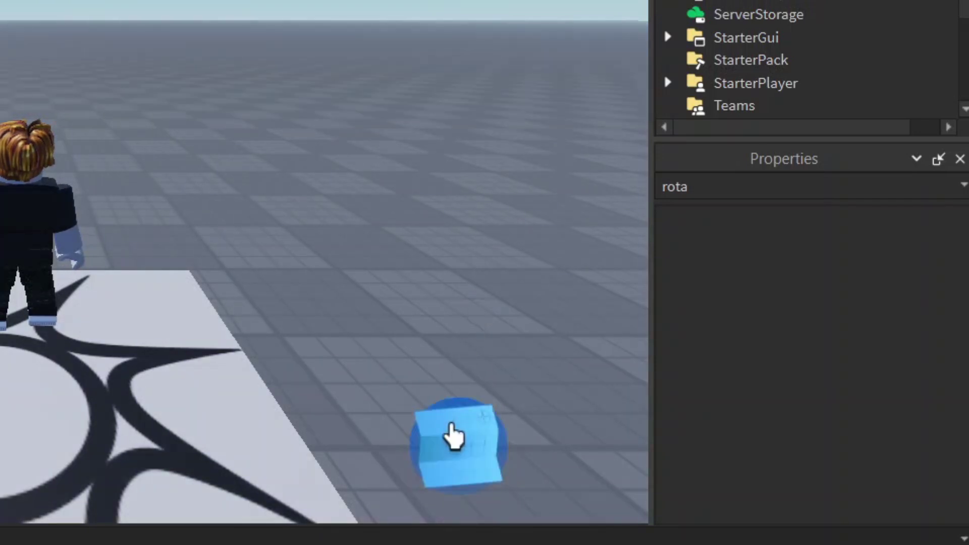
{"action": "left_click", "coordinate": [452, 435]}
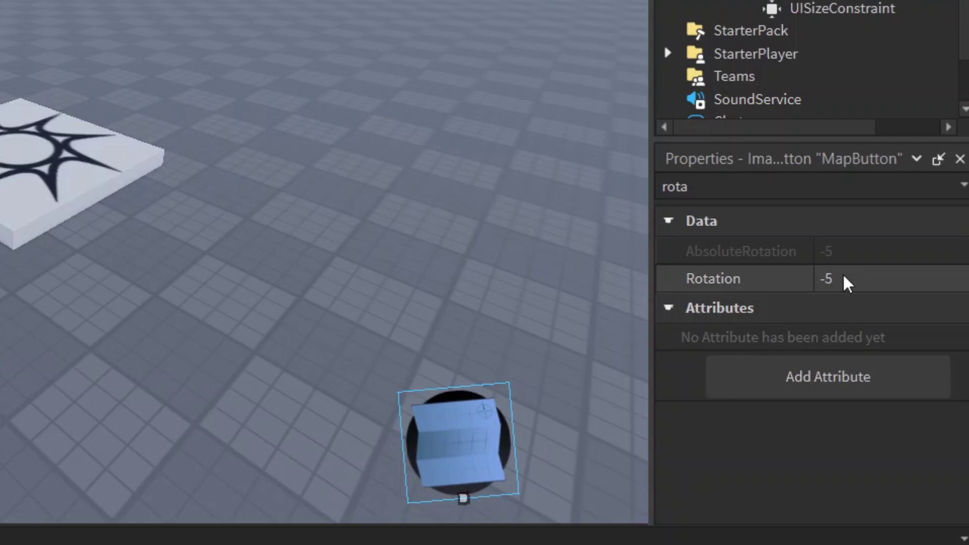
{"action": "left_click", "coordinate": [846, 281]}
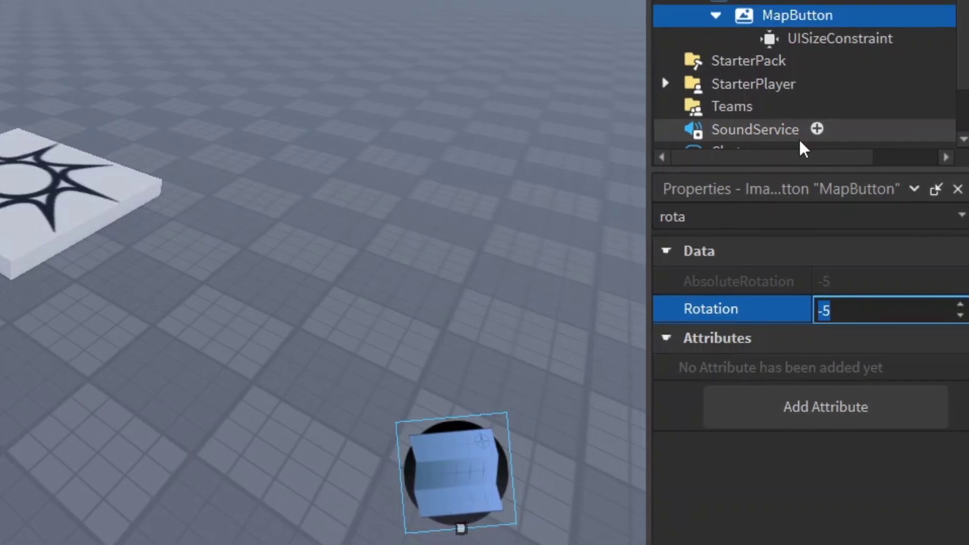
Insert a LocalScript under MapButton by searching 'local'
{"action": "left_click", "coordinate": [848, 49]}
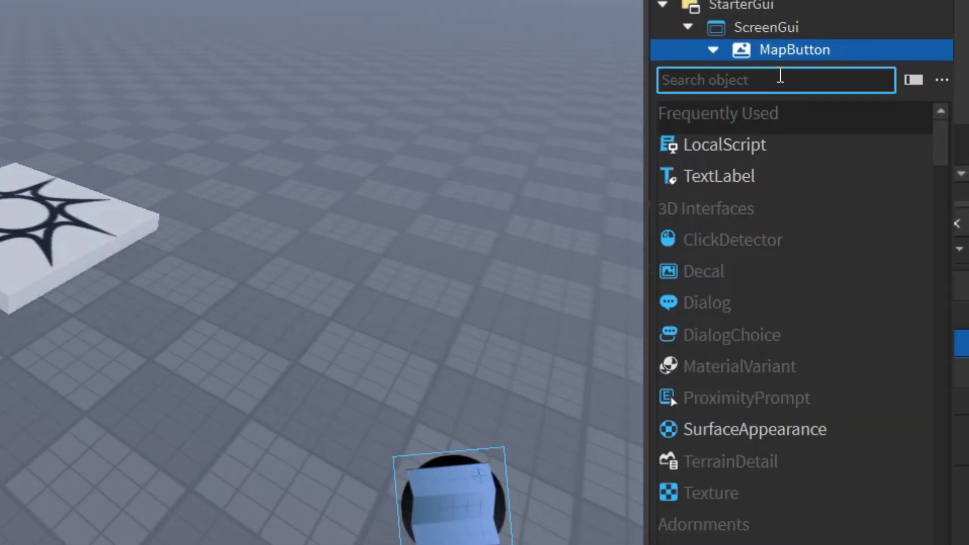
{"action": "type", "text": "local"}
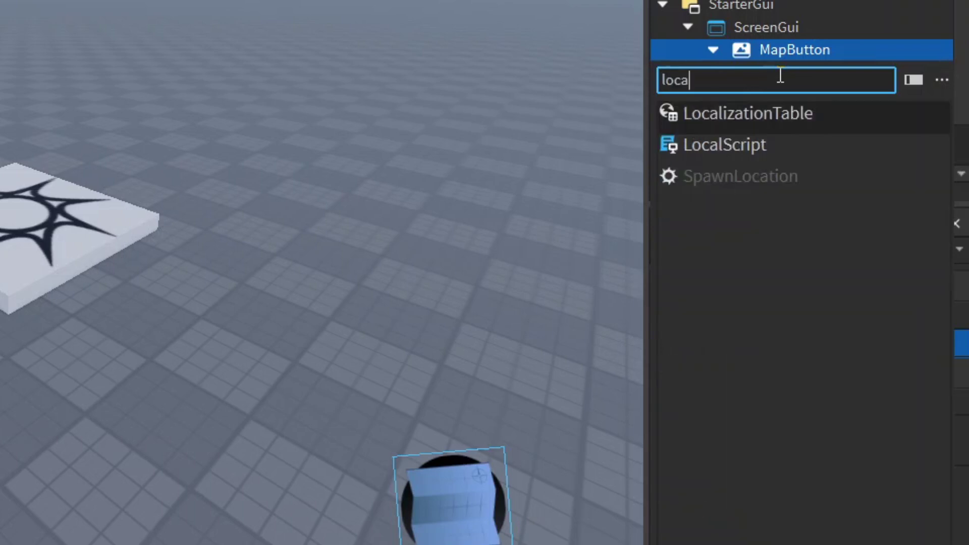
{"action": "left_click", "coordinate": [743, 146]}
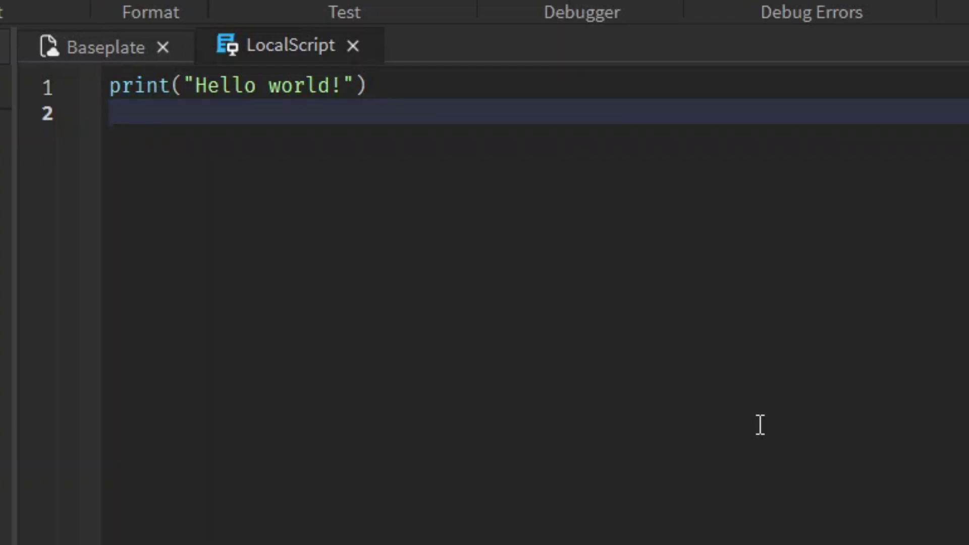
Replace the default Hello world code with 'local button = script.Parent'
{"action": "key", "text": "ctrl+a"}
{"action": "key", "text": "BackSpace"}
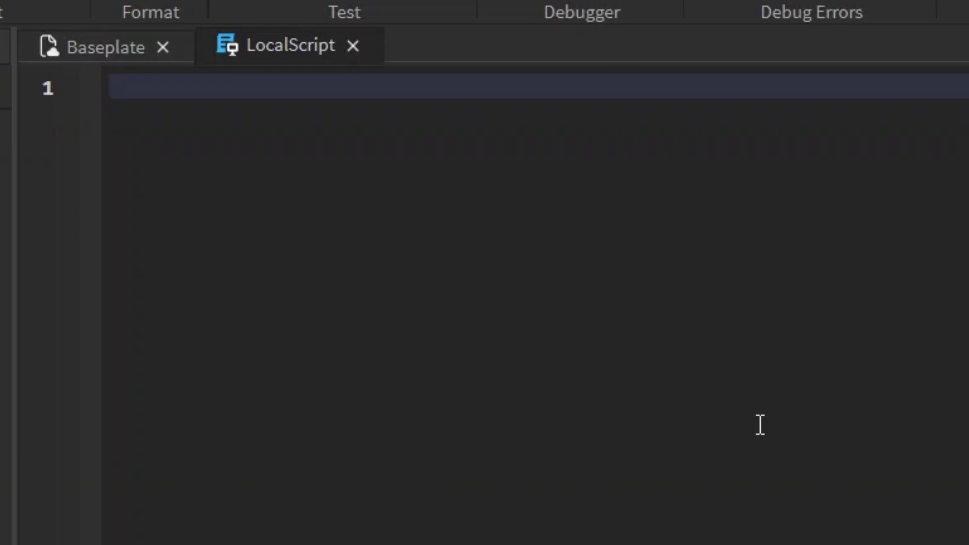
{"action": "type", "text": "local bu"}
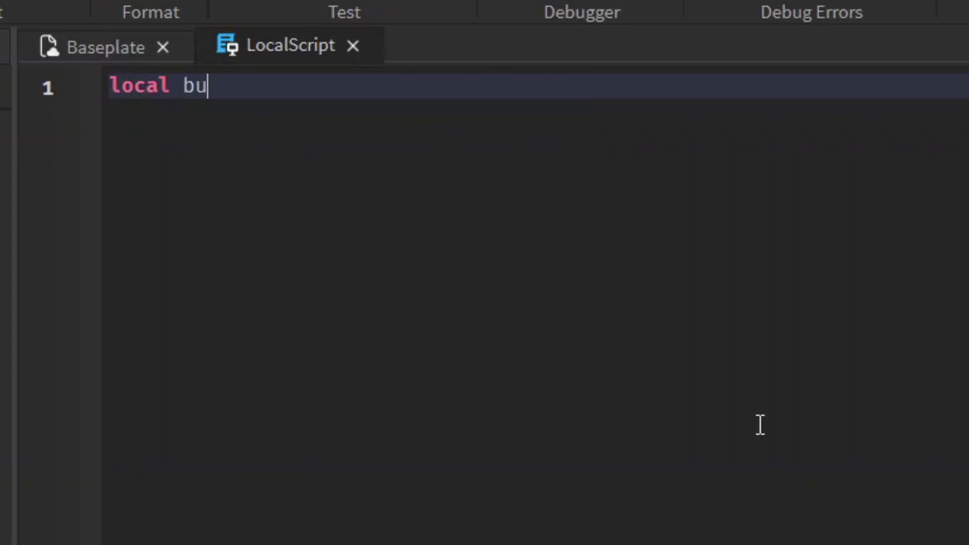
{"action": "type", "text": "tton = sc"}
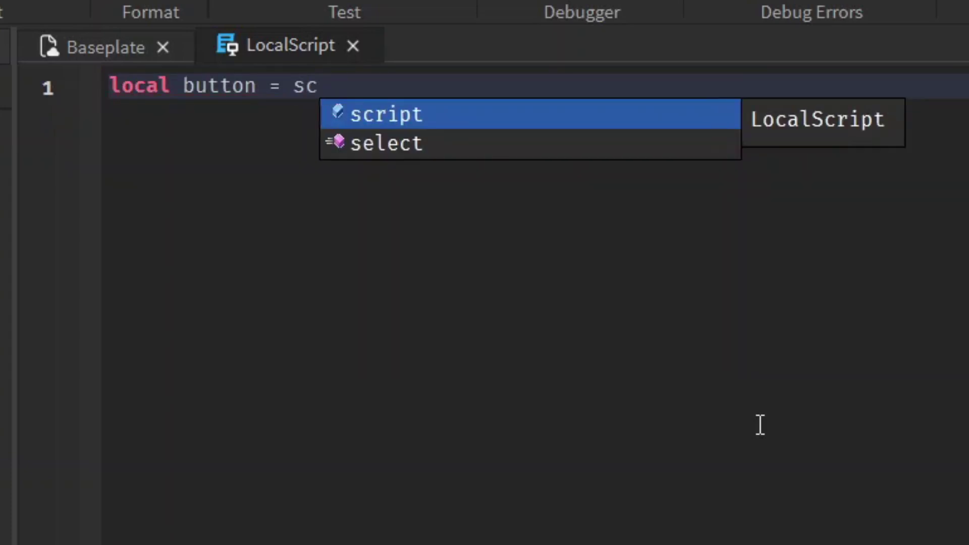
{"action": "type", "text": "ript.Parent;"}
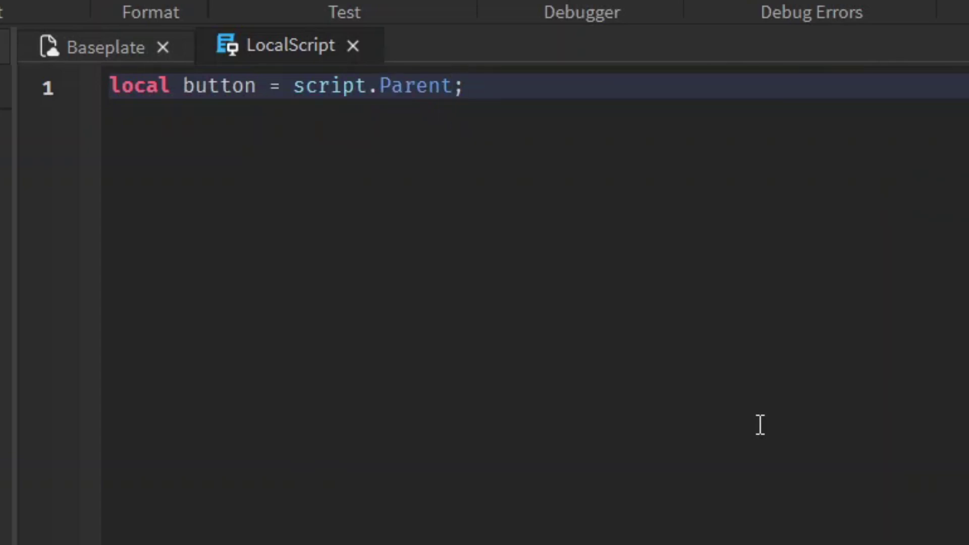
{"action": "key", "text": "BackSpace"}
{"action": "left_click_drag", "start_coordinate": [473, 93], "coordinate": [293, 87]}
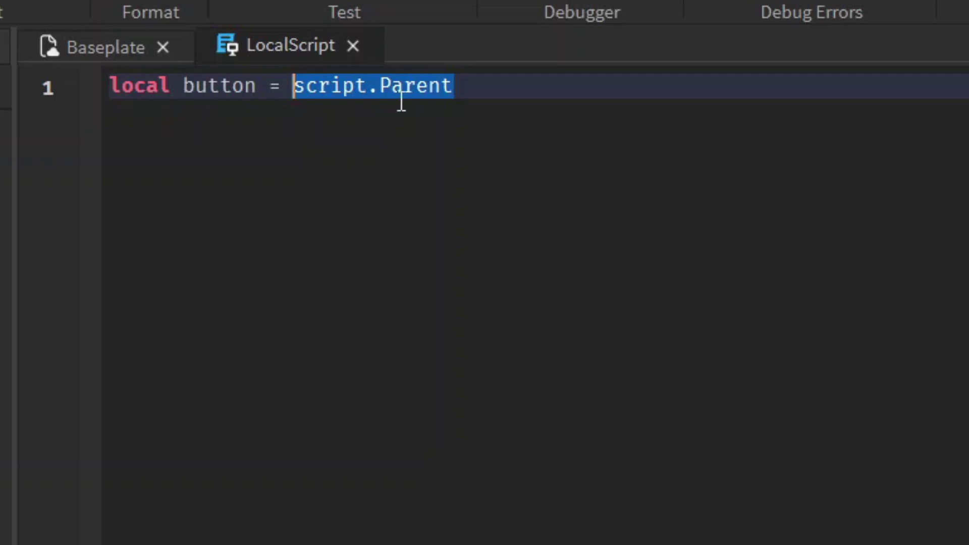
{"action": "key", "text": "End"}
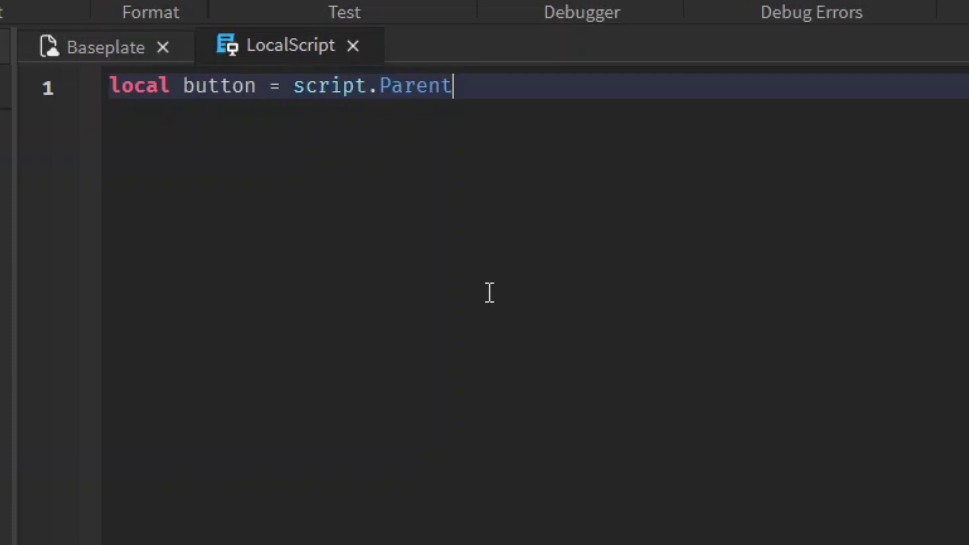
Add a blank line after the button variable and begin line 3 with 'local'
{"action": "key", "text": "Return"}
{"action": "key", "text": "Return"}
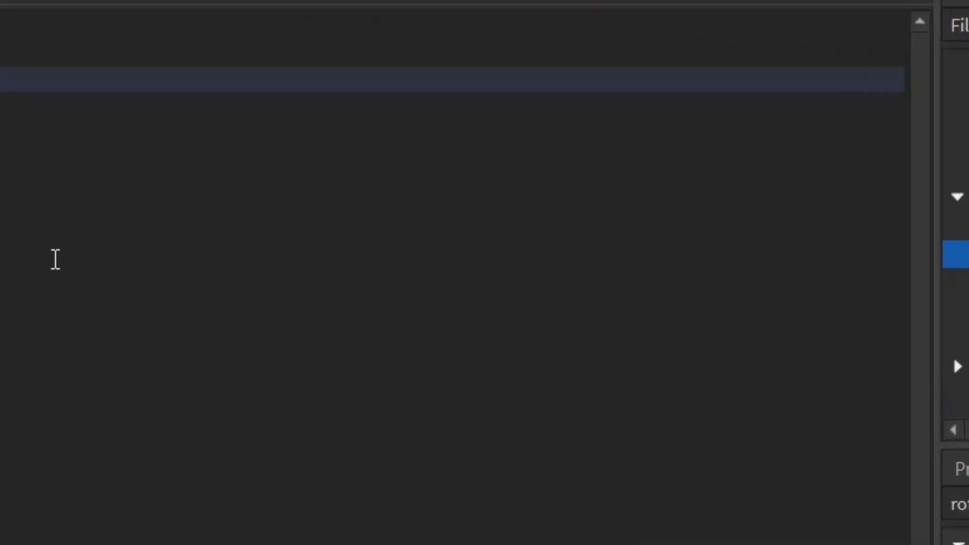
{"action": "type", "text": "local"}
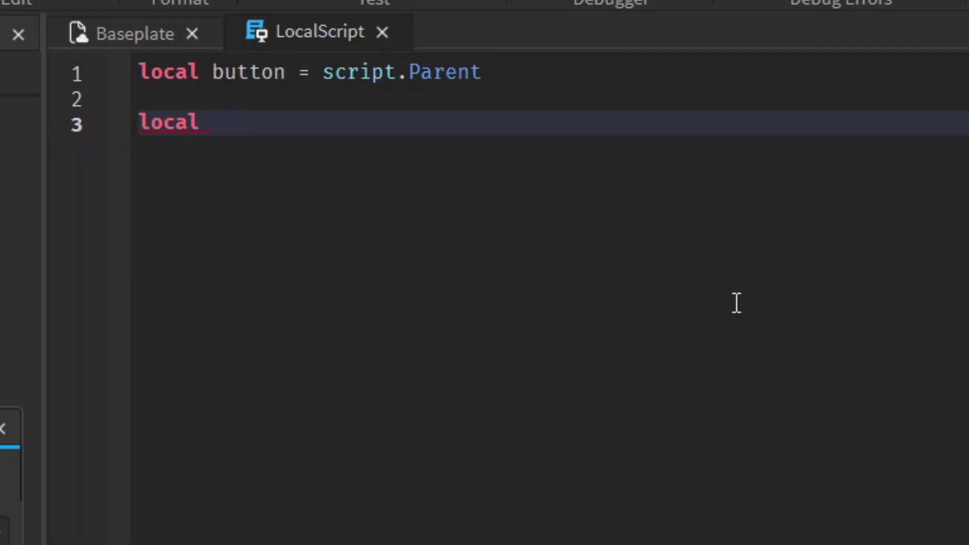
Declare the function onButtonActivated() with its closing end on line 3
{"action": "type", "text": "fucntion"}
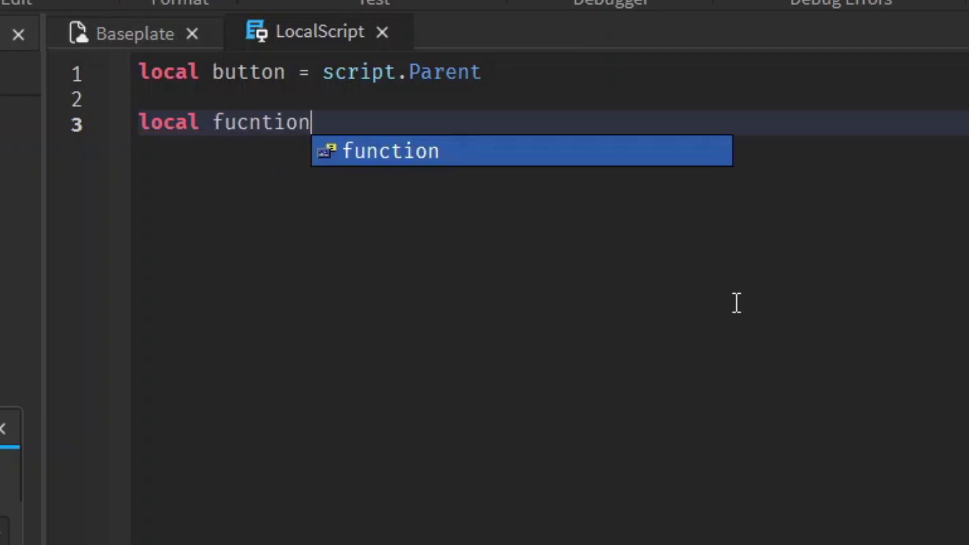
{"action": "key", "text": "Tab"}
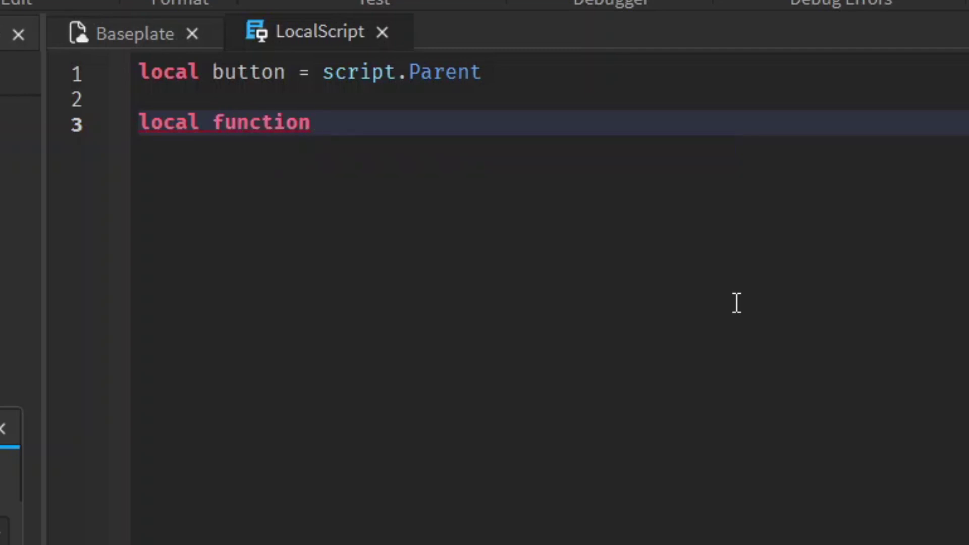
{"action": "type", "text": "onButtonAcr"}
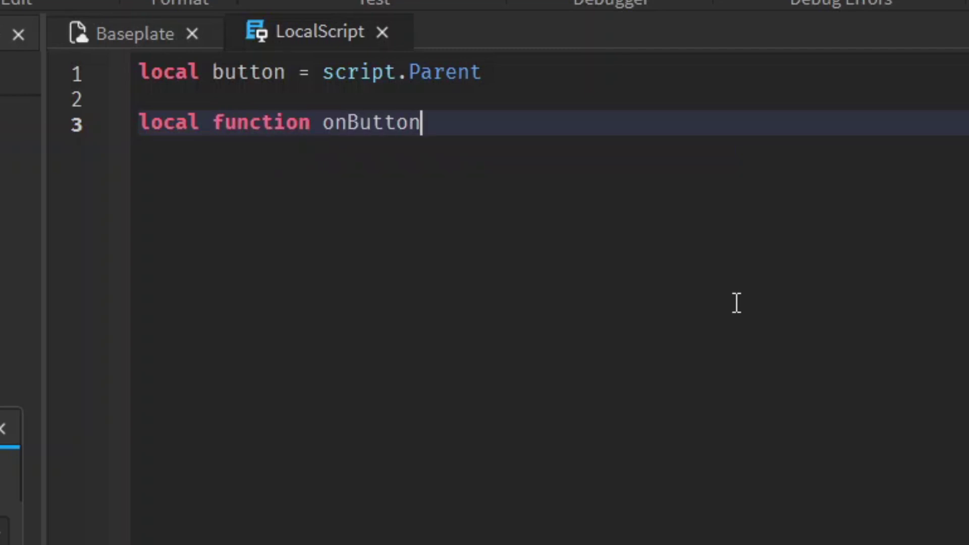
{"action": "key", "text": "BackSpace"}
{"action": "type", "text": "tivated()"}
{"action": "key", "text": "Return"}
{"action": "key", "text": "Return"}
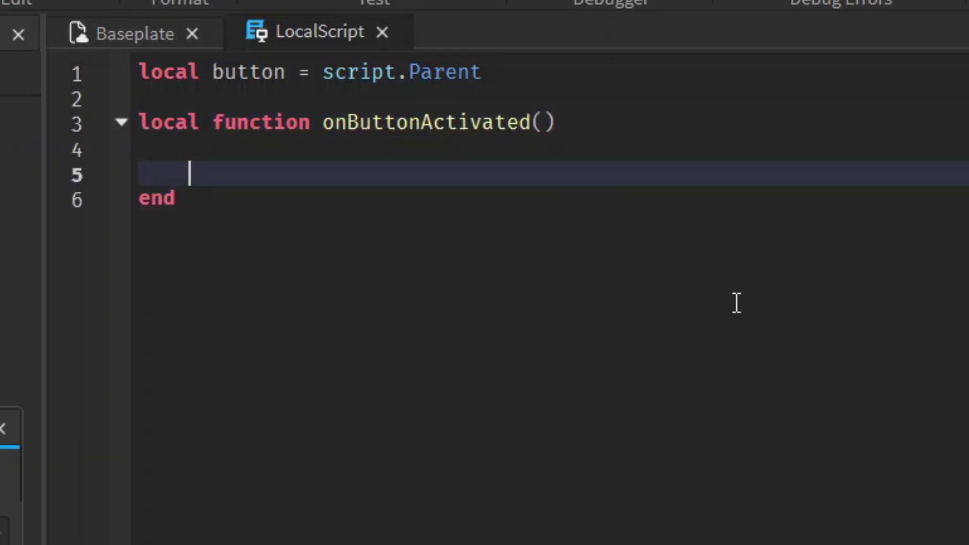
{"action": "type", "text": "end"}
{"action": "key", "text": "BackSpace"}
{"action": "key", "text": "BackSpace"}
{"action": "key", "text": "BackSpace"}
{"action": "left_click_drag", "start_coordinate": [555, 123], "coordinate": [532, 123]}
{"action": "left_click", "coordinate": [491, 164]}
{"action": "key", "text": "BackSpace"}
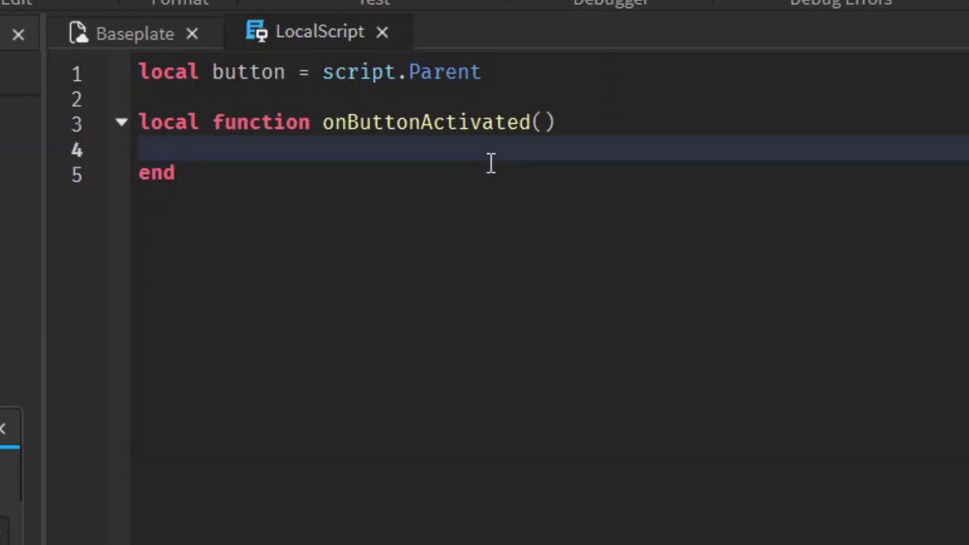
Fill the function body with print("Button Clicked!") and a '-- do other code' comment, leaving line 8 free
{"action": "type", "text": "print("}
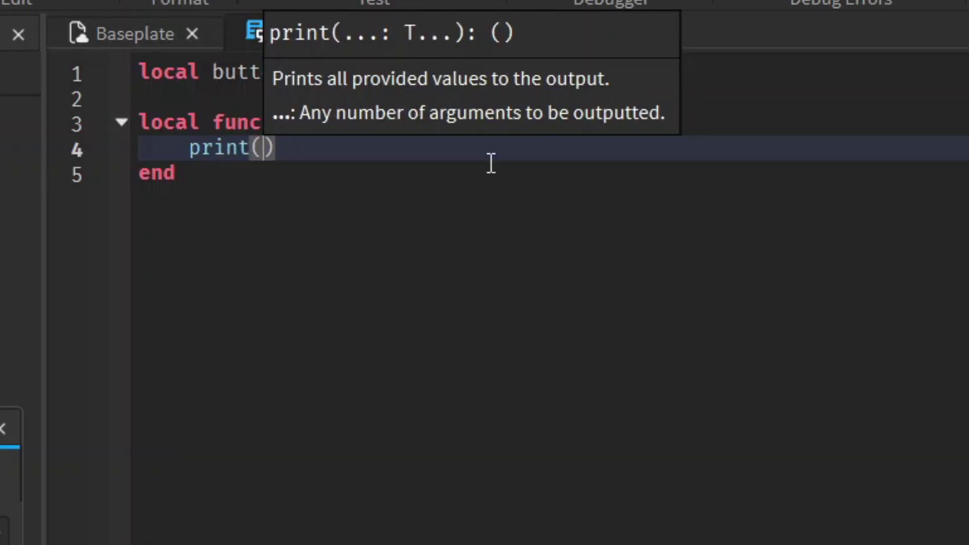
{"action": "type", "text": "\"Button Clicke"}
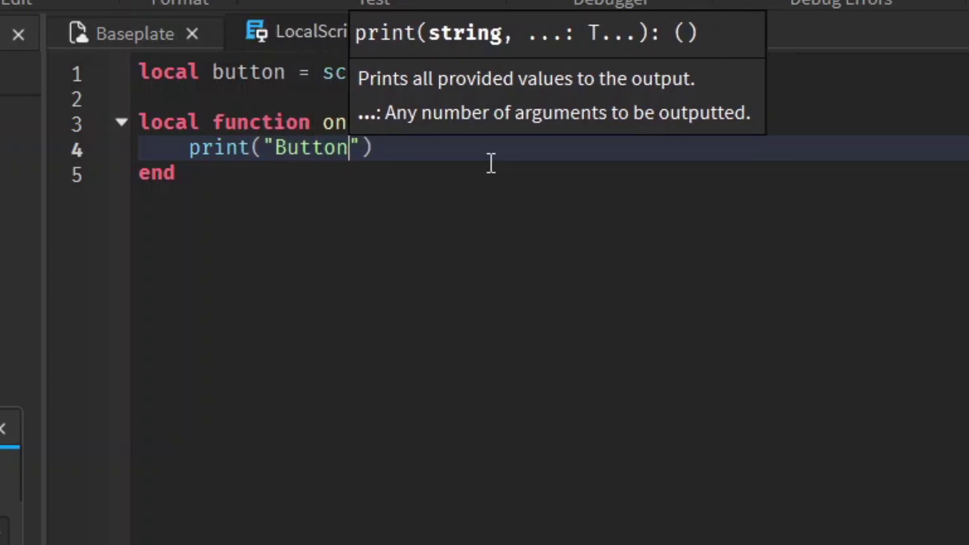
{"action": "type", "text": "d!"}
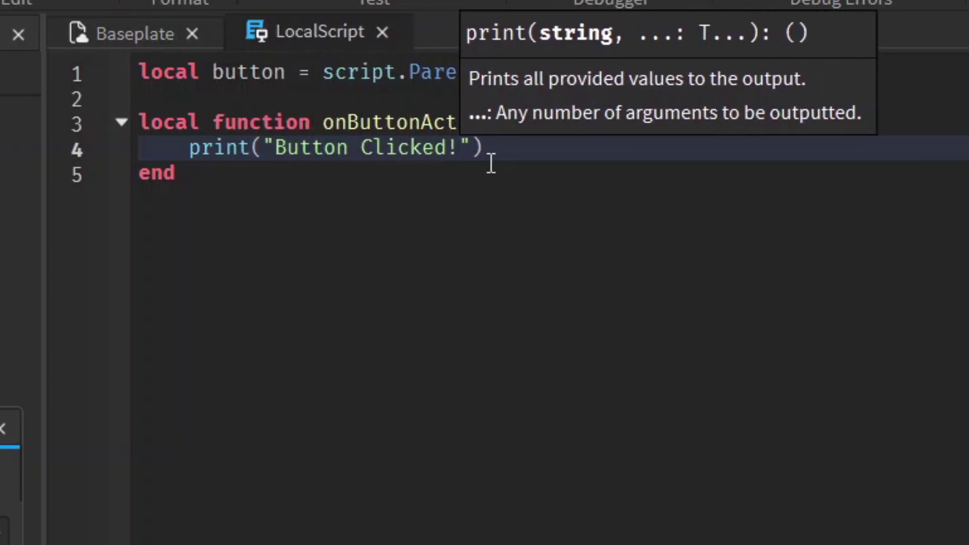
{"action": "left_click", "coordinate": [411, 181]}
{"action": "key", "text": "Return"}
{"action": "key", "text": "Return"}
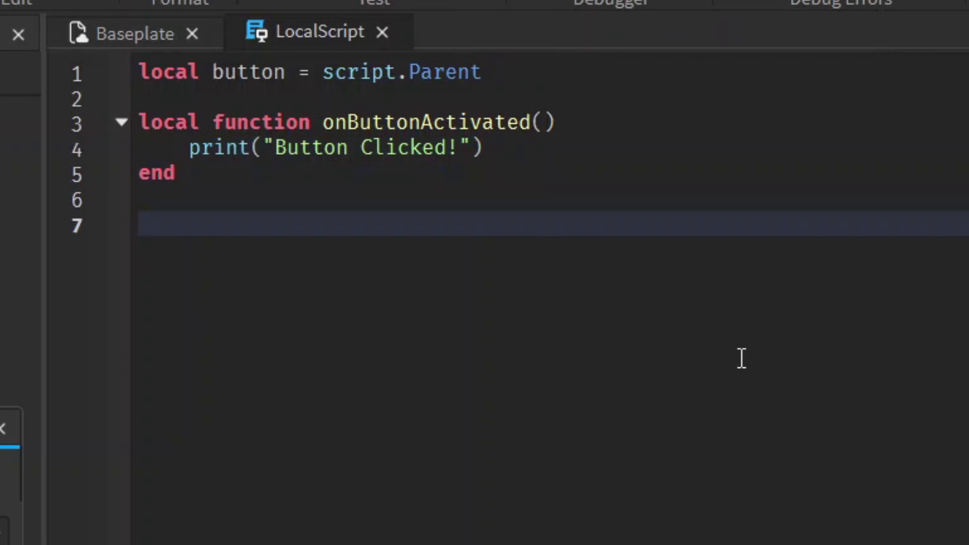
{"action": "left_click", "coordinate": [514, 143]}
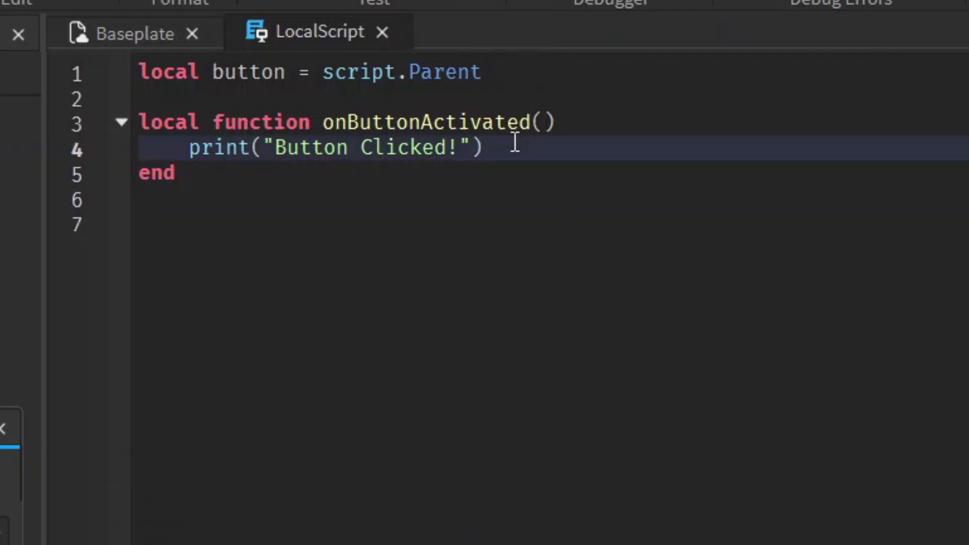
{"action": "key", "text": "Return"}
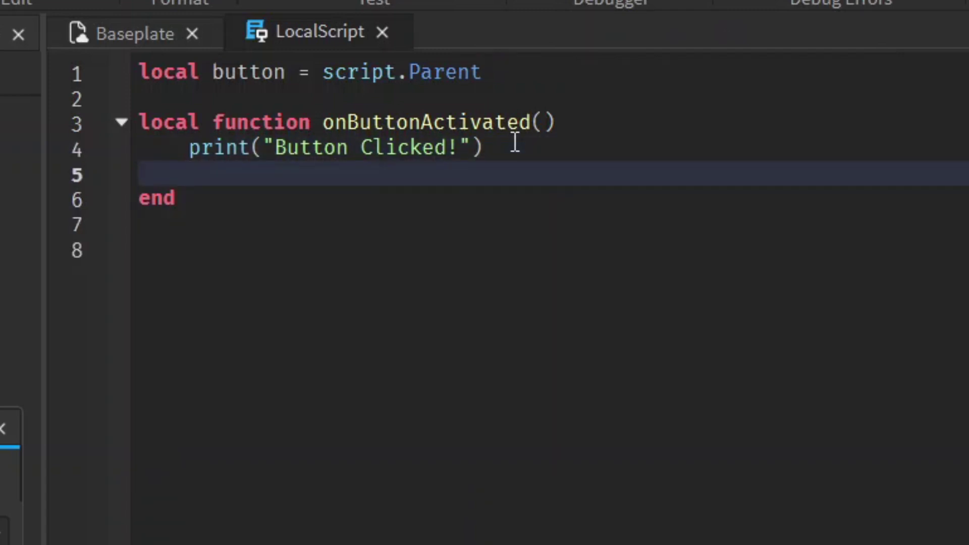
{"action": "type", "text": "-- do other code"}
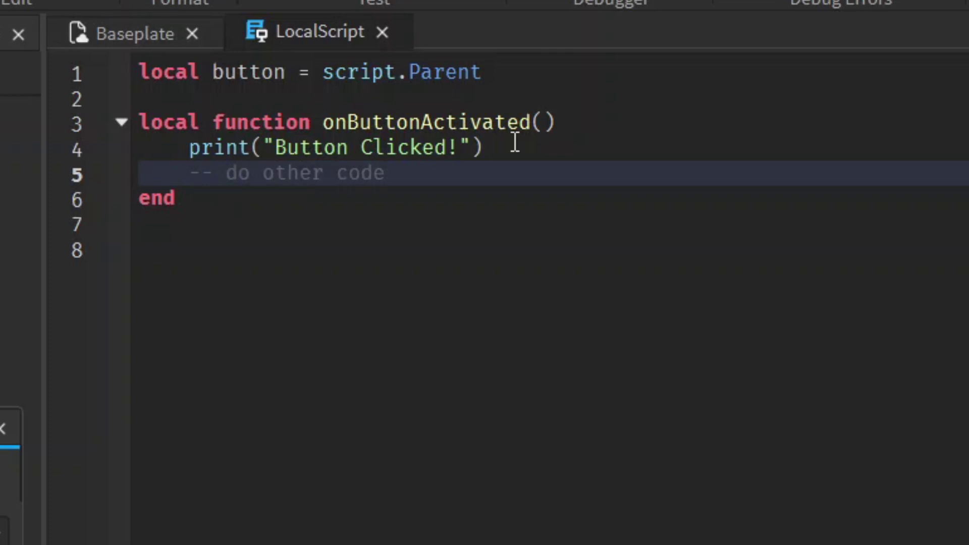
{"action": "double_click", "coordinate": [203, 174]}
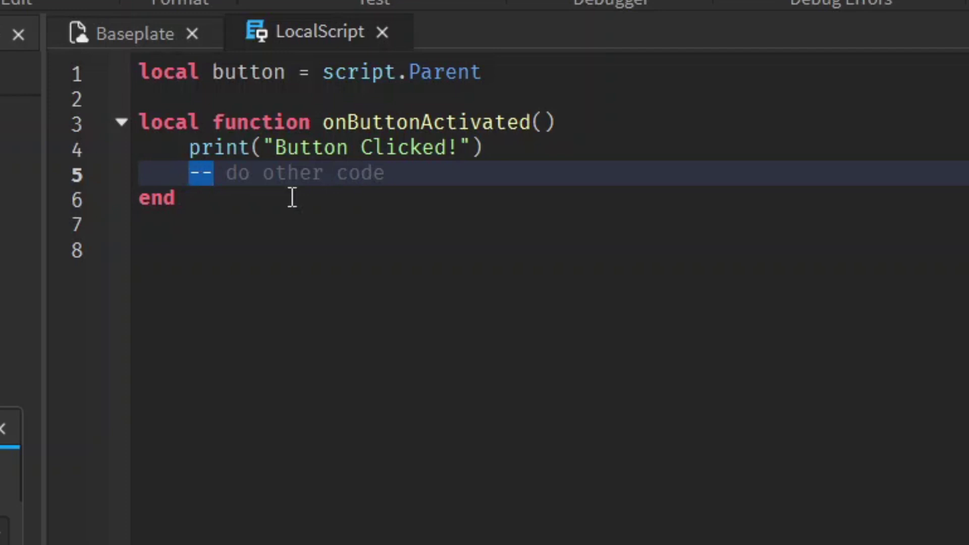
{"action": "left_click", "coordinate": [524, 149]}
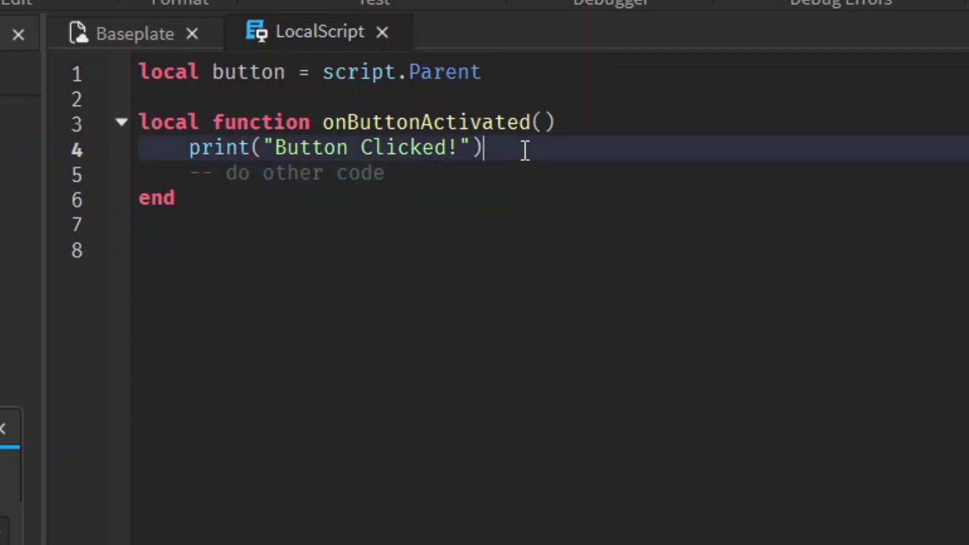
{"action": "left_click", "coordinate": [411, 216]}
{"action": "left_click", "coordinate": [386, 251]}
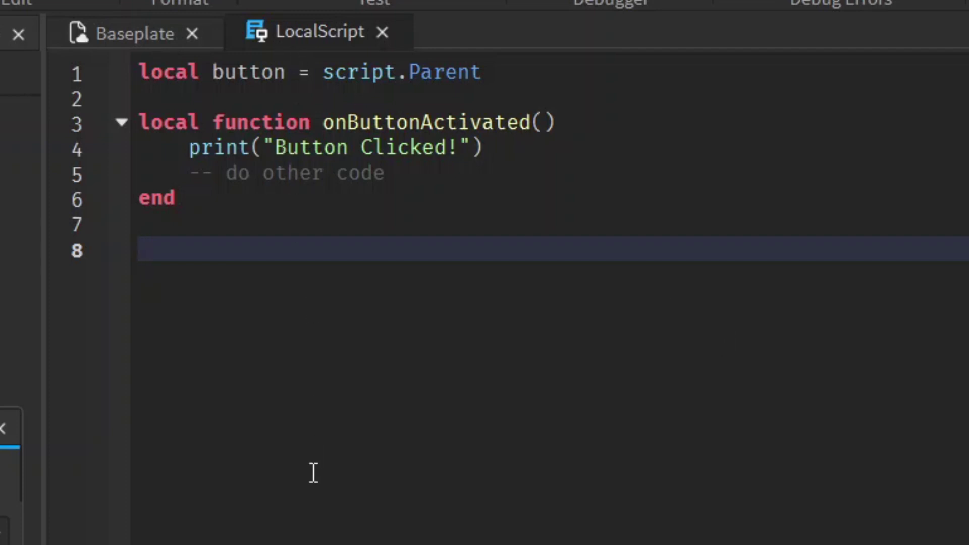
Write button.Activated:Connect(onButtonActivated) on line 8 using autocomplete
{"action": "type", "text": "button"}
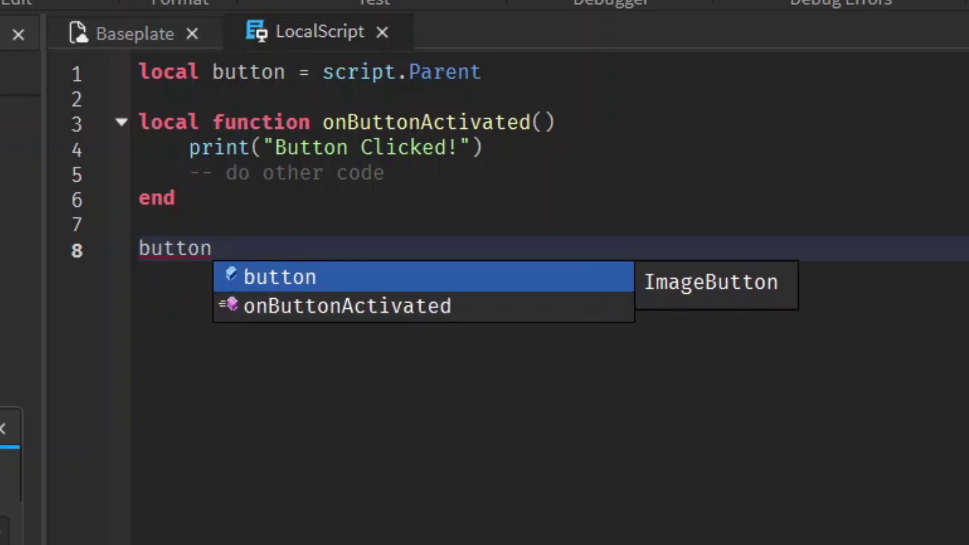
{"action": "type", "text": ".Ac"}
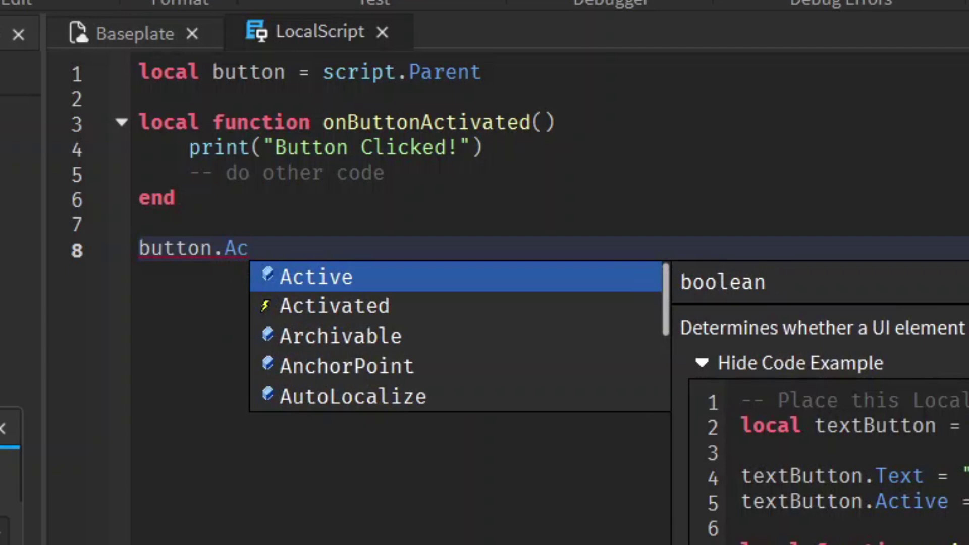
{"action": "key", "text": "Down"}
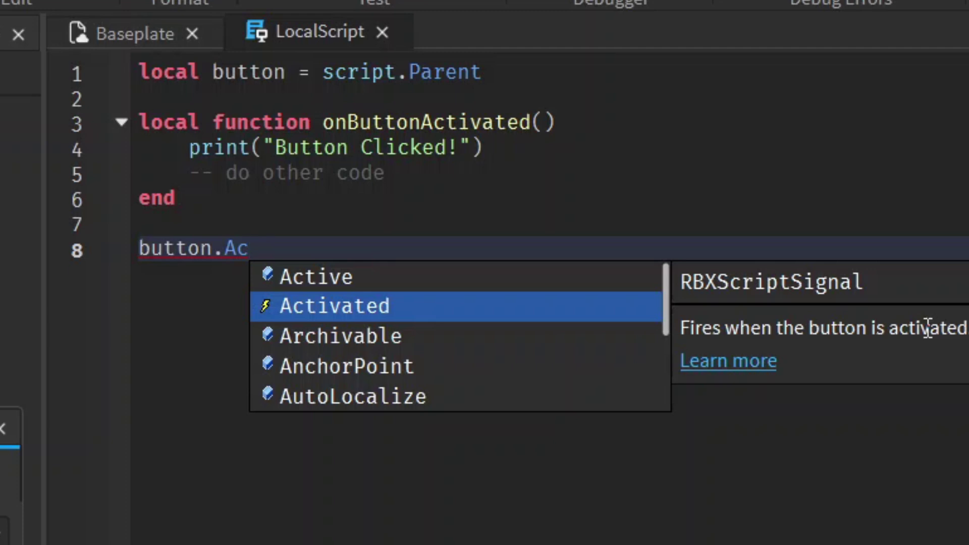
{"action": "key", "text": "Tab"}
{"action": "type", "text": ":Con"}
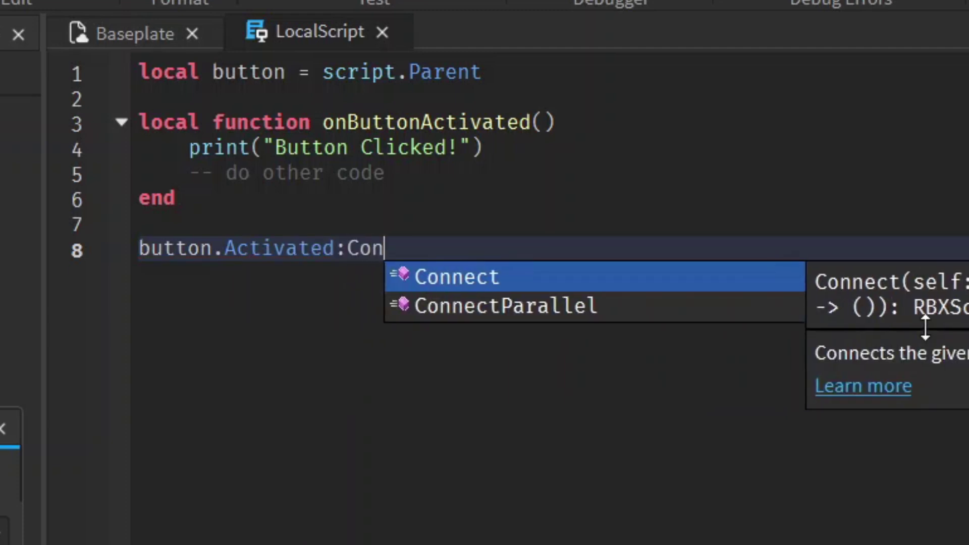
{"action": "key", "text": "Tab"}
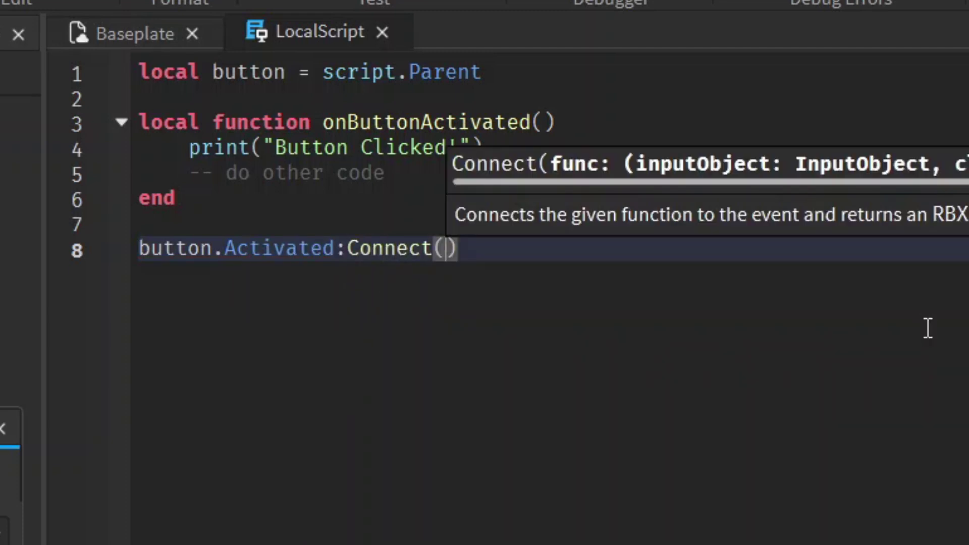
{"action": "type", "text": "on"}
{"action": "key", "text": "Tab"}
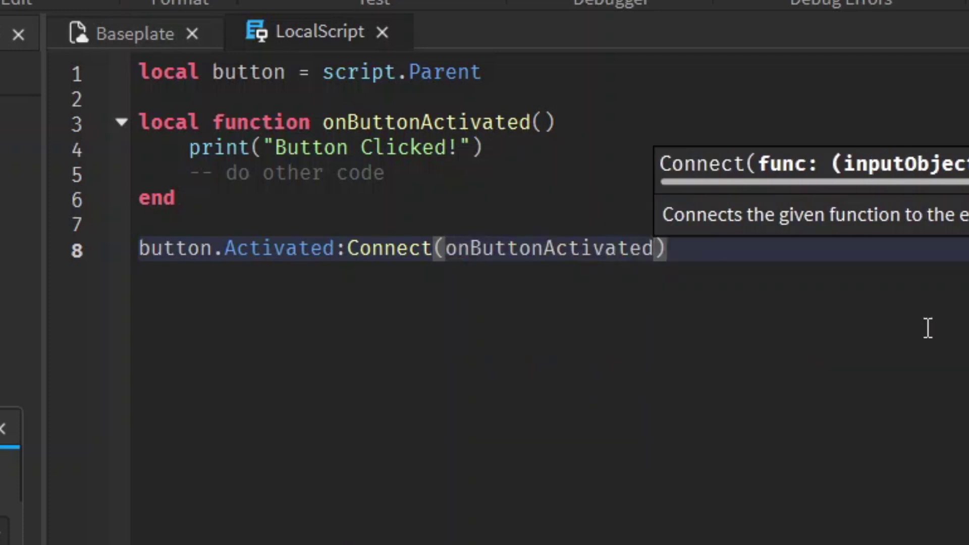
{"action": "key", "text": "Right"}
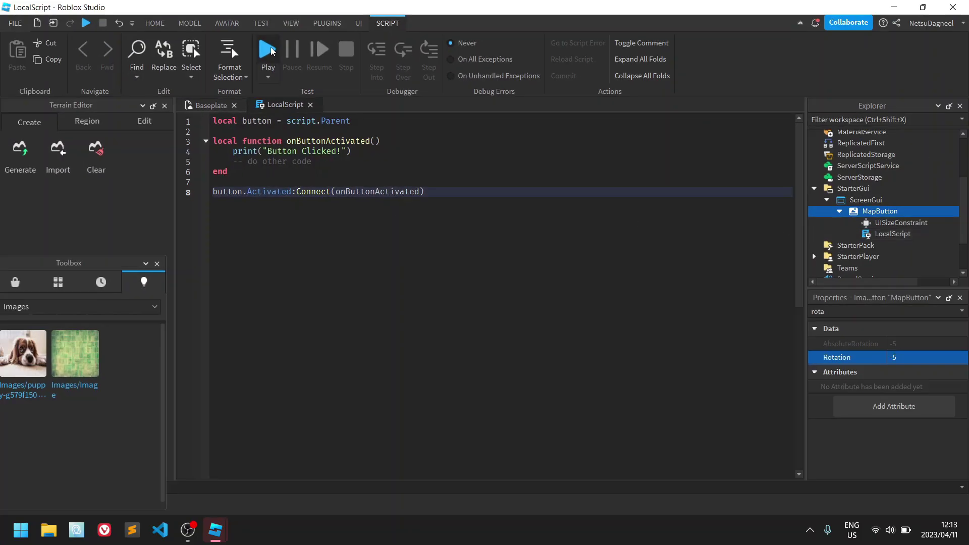
Start a playtest and show the Output panel from the View tab
{"action": "left_click", "coordinate": [268, 51]}
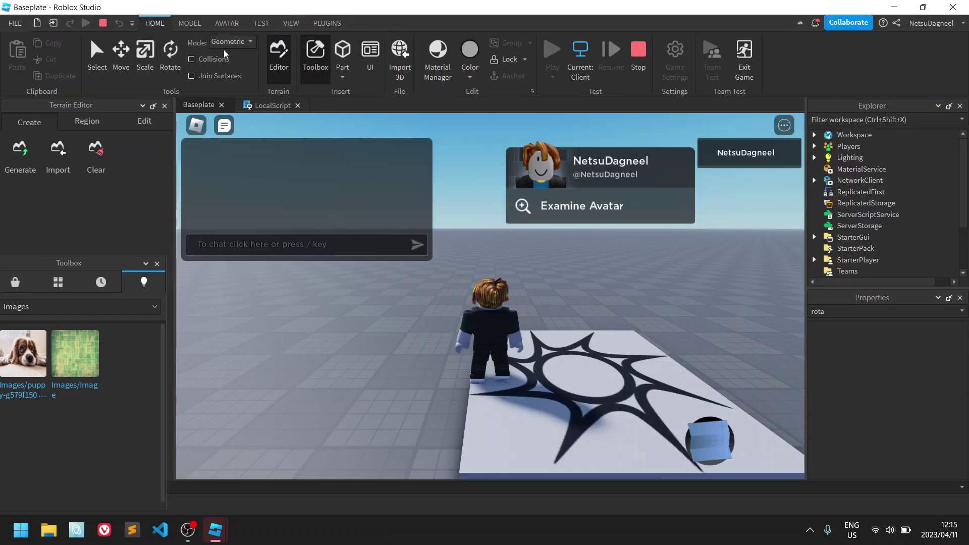
{"action": "left_click", "coordinate": [288, 23]}
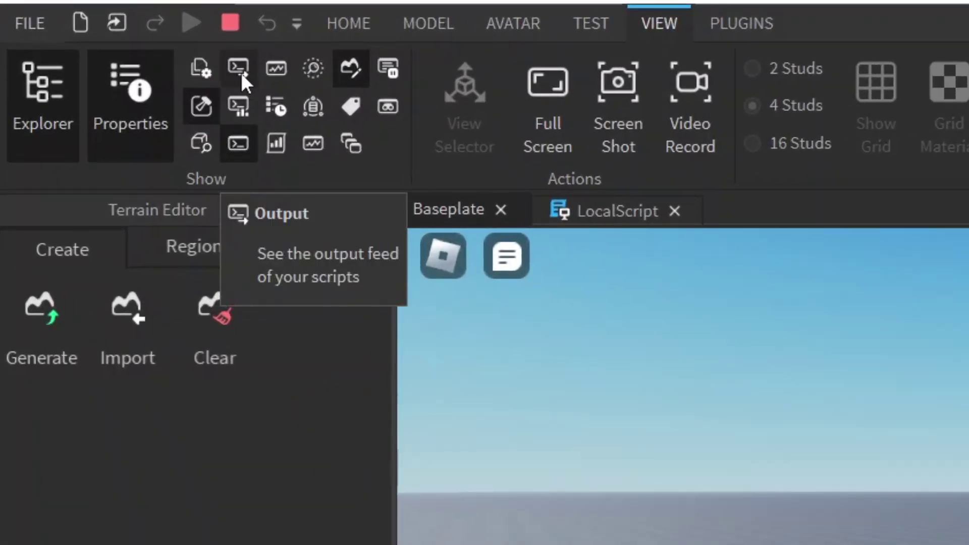
{"action": "left_click", "coordinate": [246, 73]}
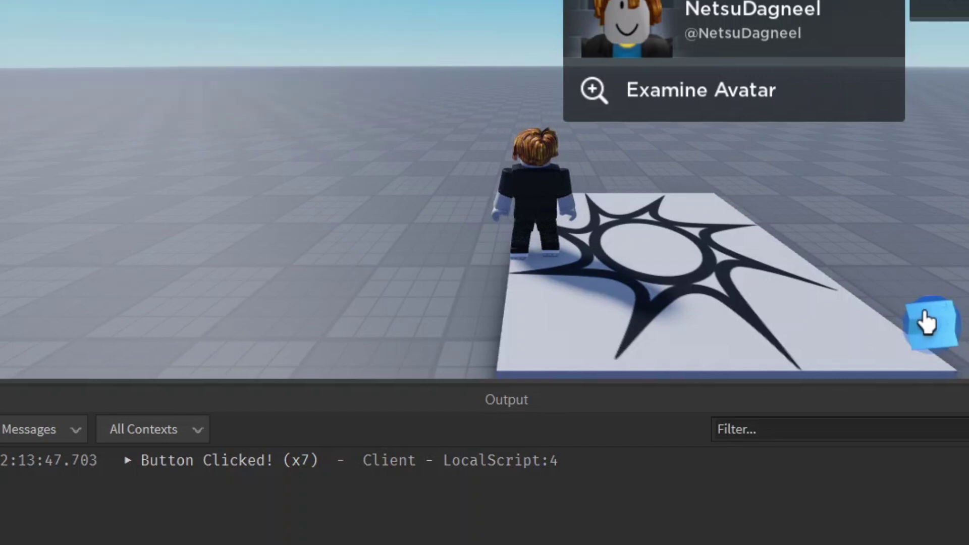
Click the blue map button nine times, raising the 'Button Clicked!' count in Output to x23
{"action": "left_click", "coordinate": [923, 324]}
{"action": "left_click", "coordinate": [924, 324]}
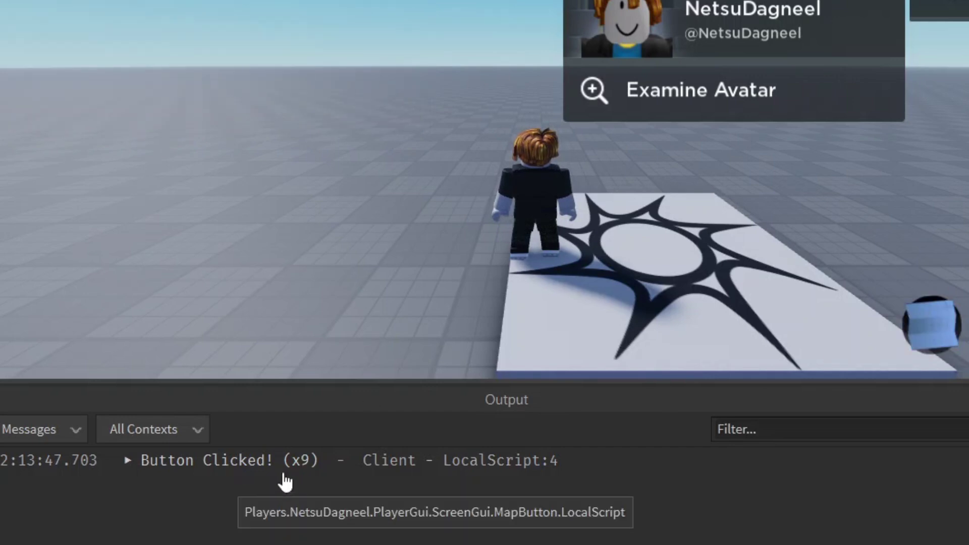
{"action": "left_click", "coordinate": [933, 332]}
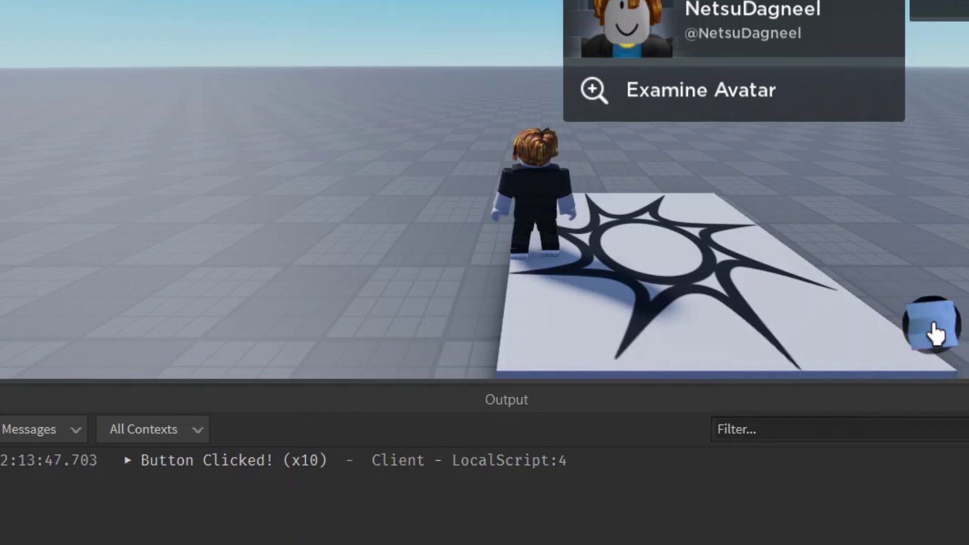
{"action": "left_click", "coordinate": [934, 332]}
{"action": "left_click", "coordinate": [934, 332]}
{"action": "left_click", "coordinate": [934, 332]}
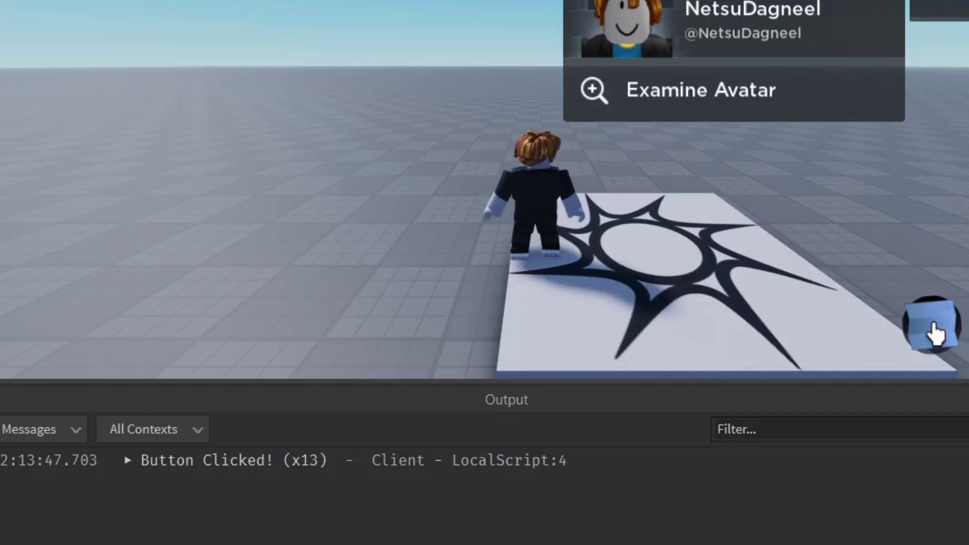
{"action": "left_click", "coordinate": [933, 332]}
{"action": "left_click", "coordinate": [933, 332]}
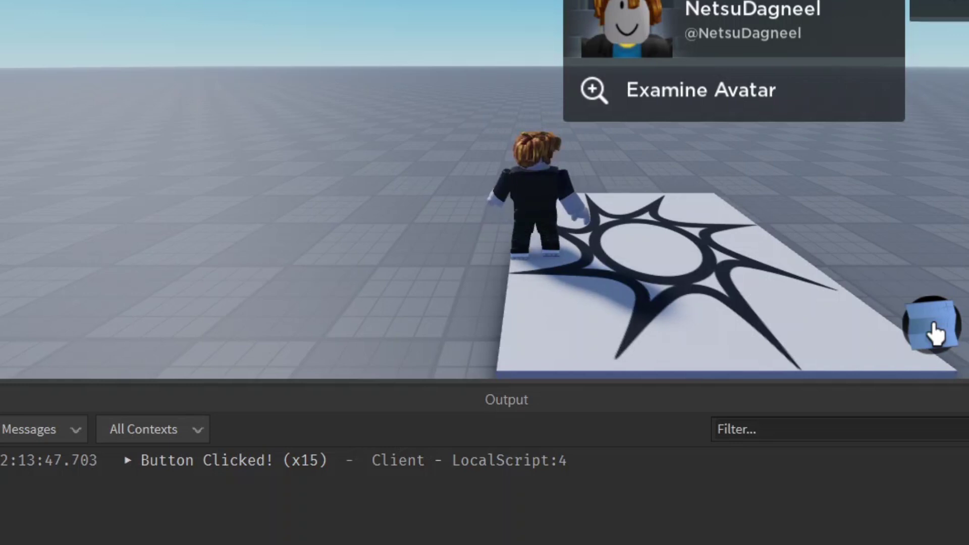
{"action": "left_click", "coordinate": [934, 332]}
{"action": "left_click", "coordinate": [934, 332]}
{"action": "left_click", "coordinate": [934, 332]}
{"action": "left_click", "coordinate": [934, 332]}
{"action": "left_click", "coordinate": [934, 332]}
{"action": "left_click", "coordinate": [934, 332]}
{"action": "left_click", "coordinate": [933, 332]}
{"action": "left_click", "coordinate": [934, 332]}
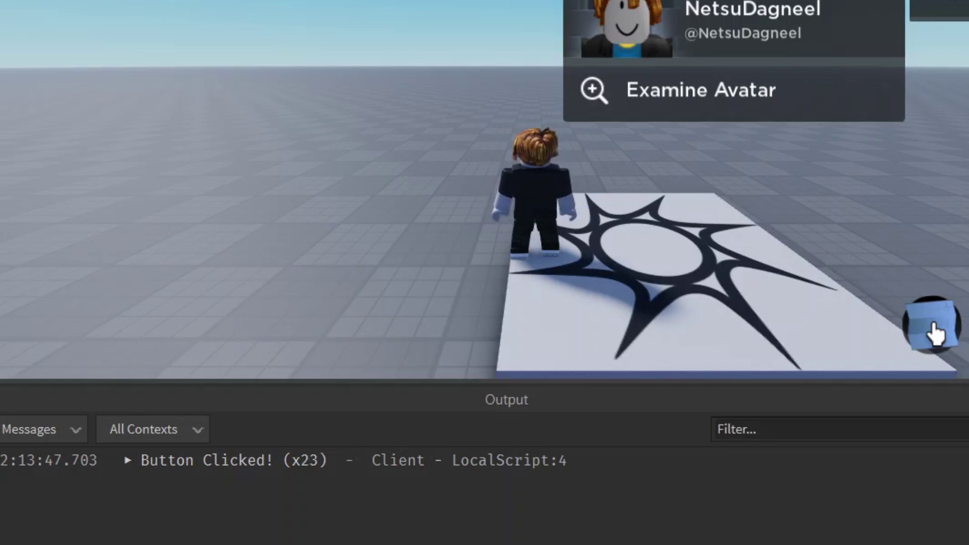